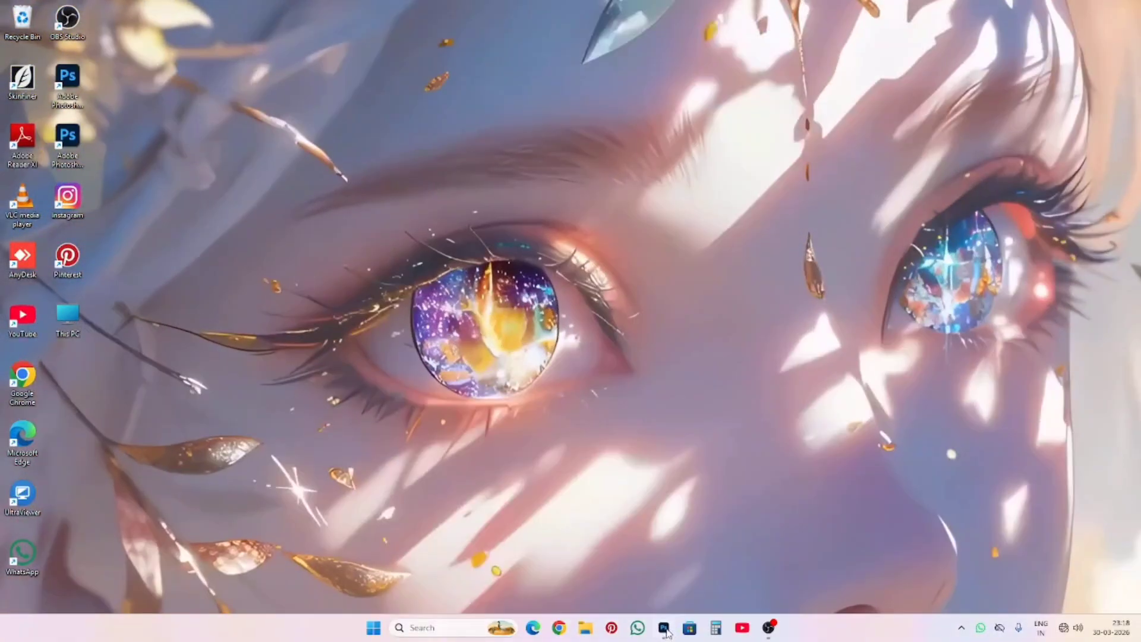
# Switch to Photoshop and place the image ccv as an embedded layer above the black fill
pyautogui.click(665, 630)
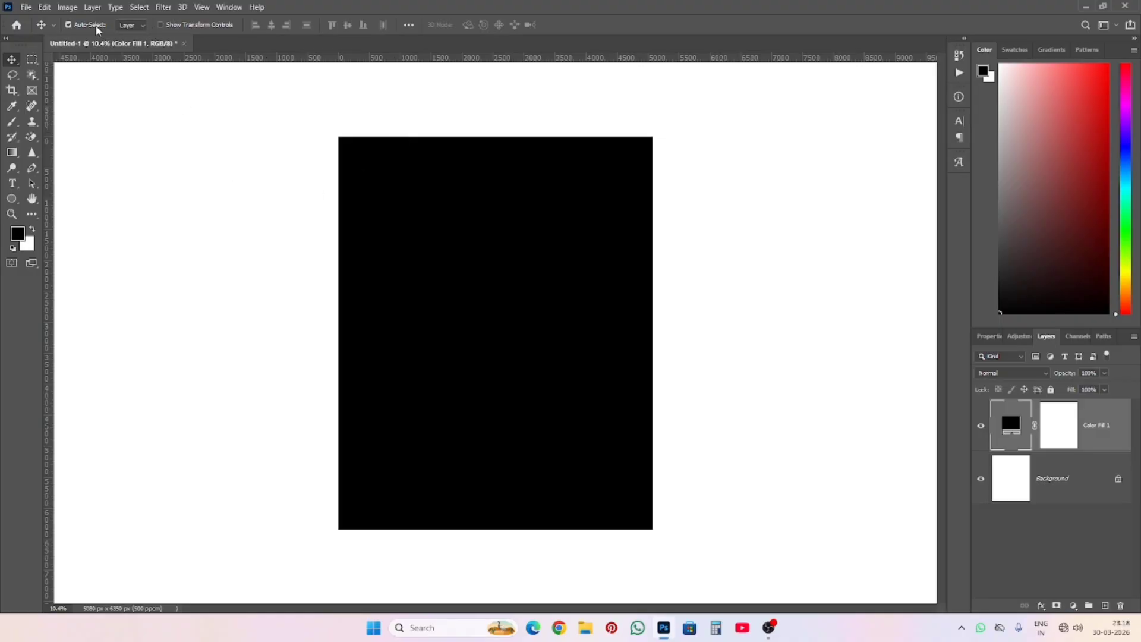
pyautogui.click(26, 7)
pyautogui.click(75, 256)
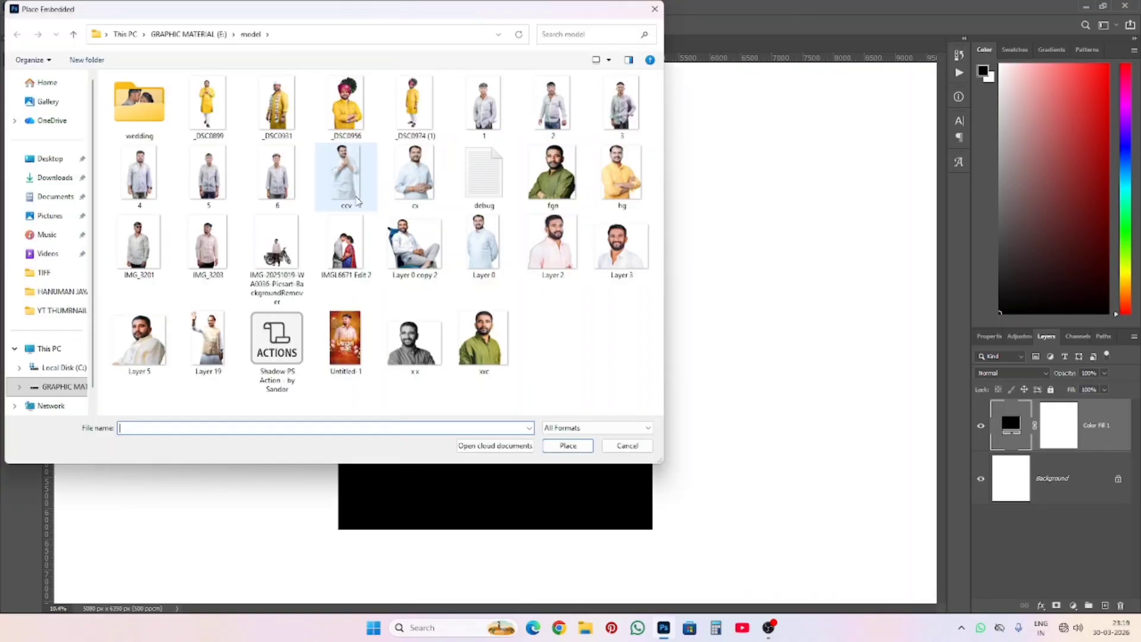
pyautogui.doubleClick(347, 190)
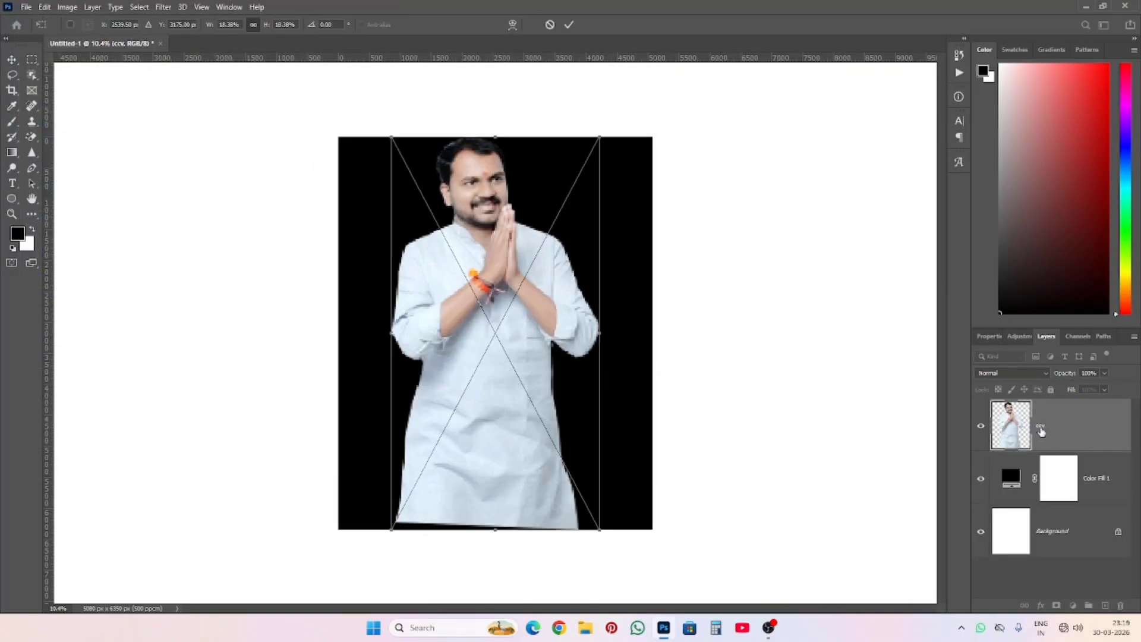
pyautogui.press('Return')
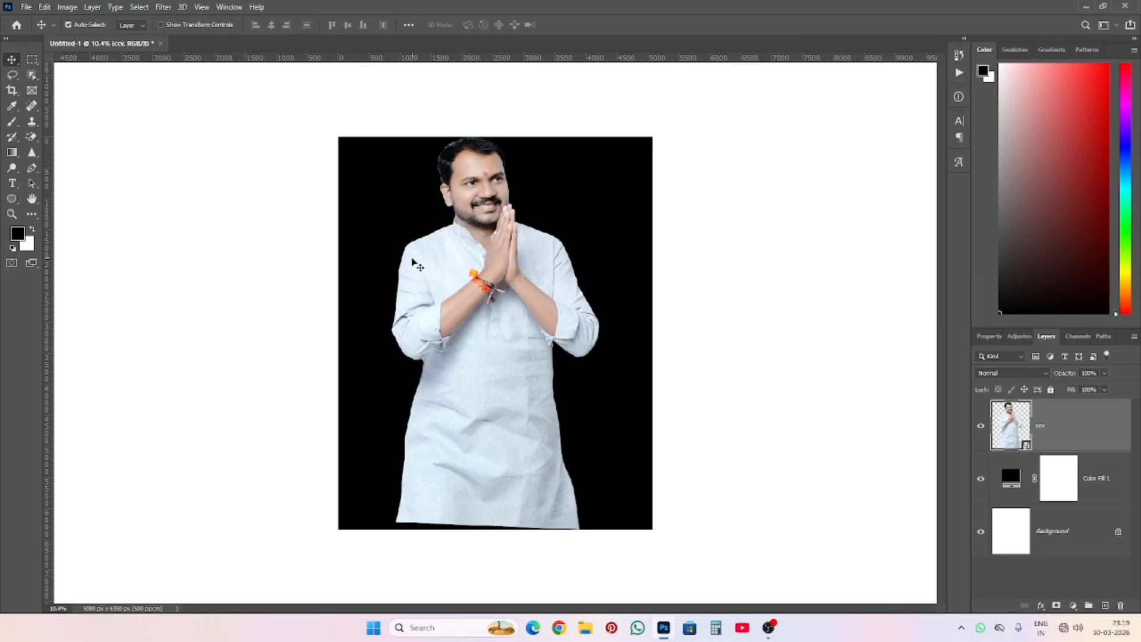
# Inspect the cutout quality along the man's shoulder edge and around his face close up
pyautogui.scroll(1, 497, 226)
pyautogui.scroll(3, 497, 226)
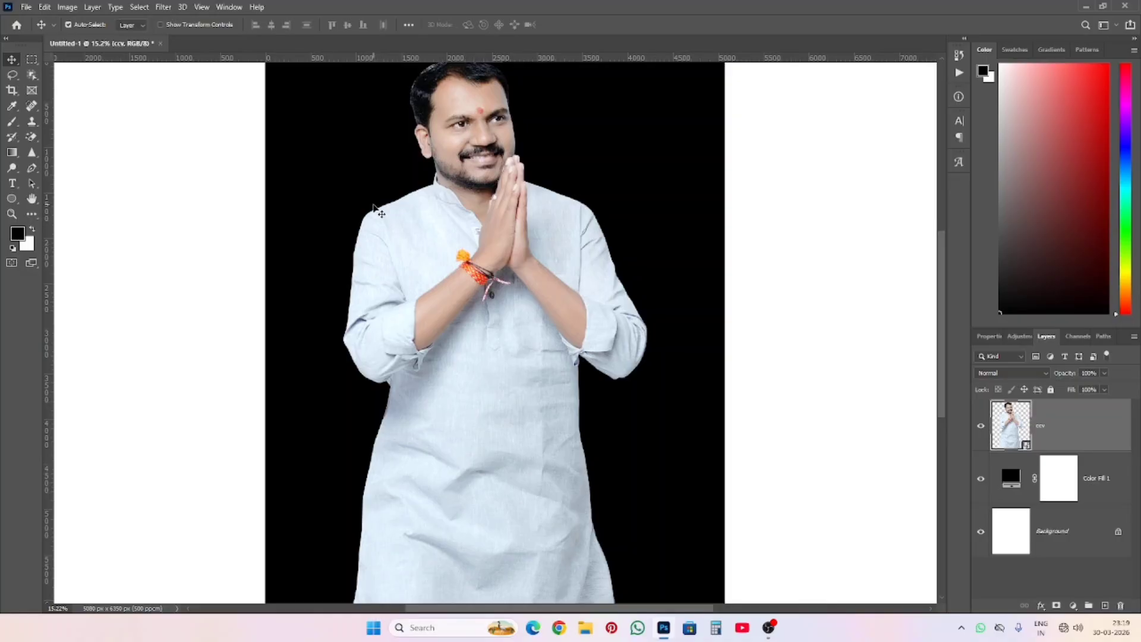
pyautogui.scroll(5, 383, 227)
pyautogui.scroll(5, 410, 219)
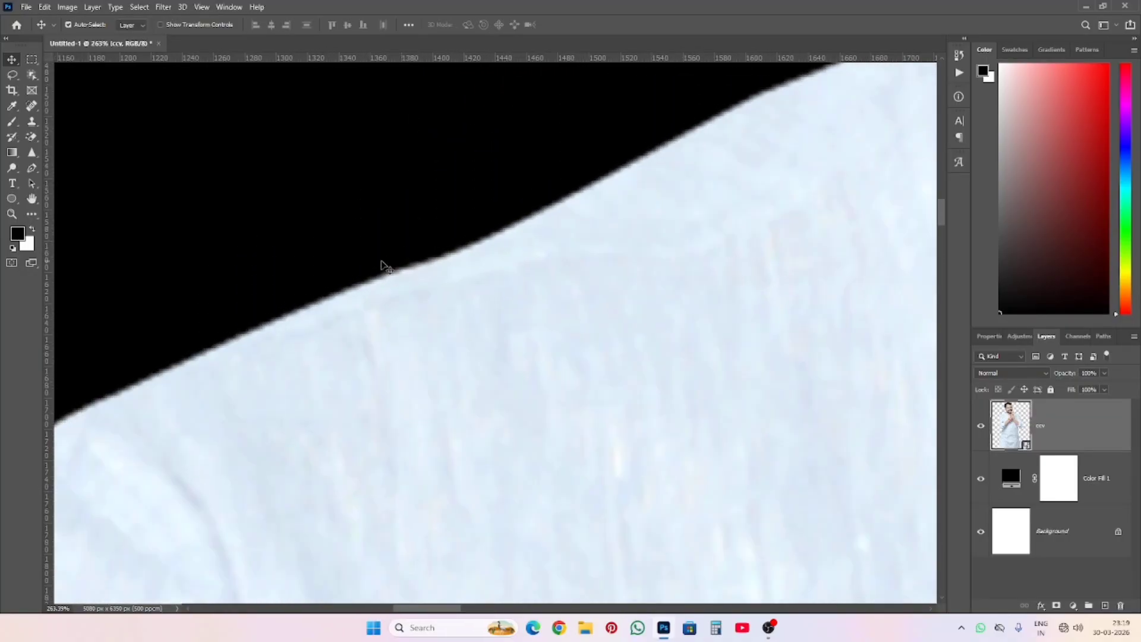
pyautogui.scroll(-4, 462, 262)
pyautogui.scroll(-8, 465, 274)
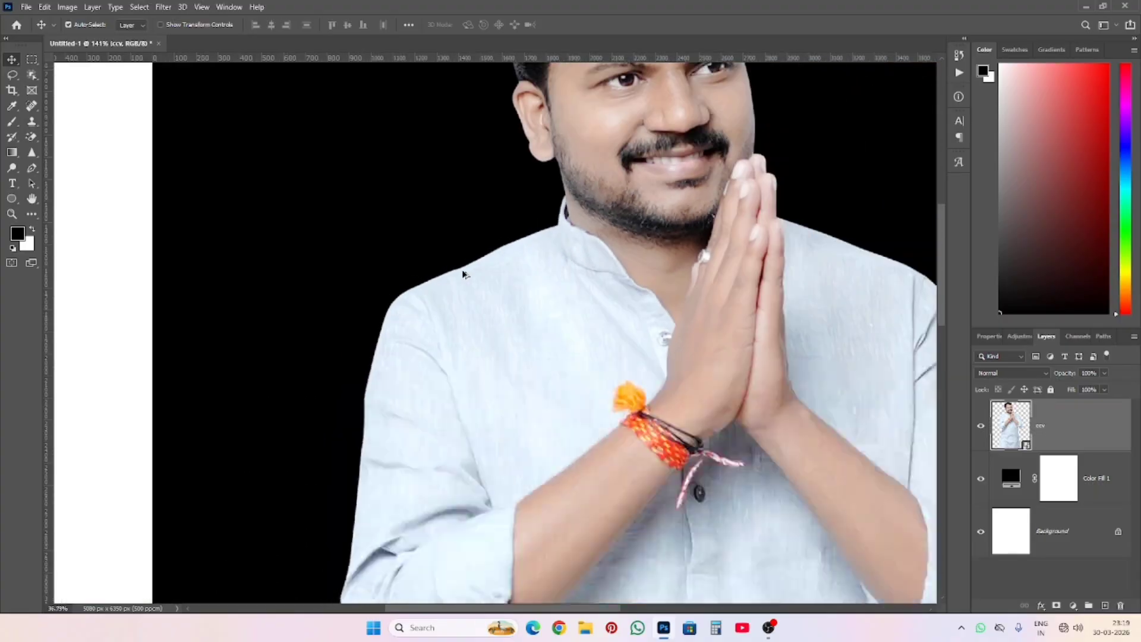
pyautogui.scroll(2, 474, 278)
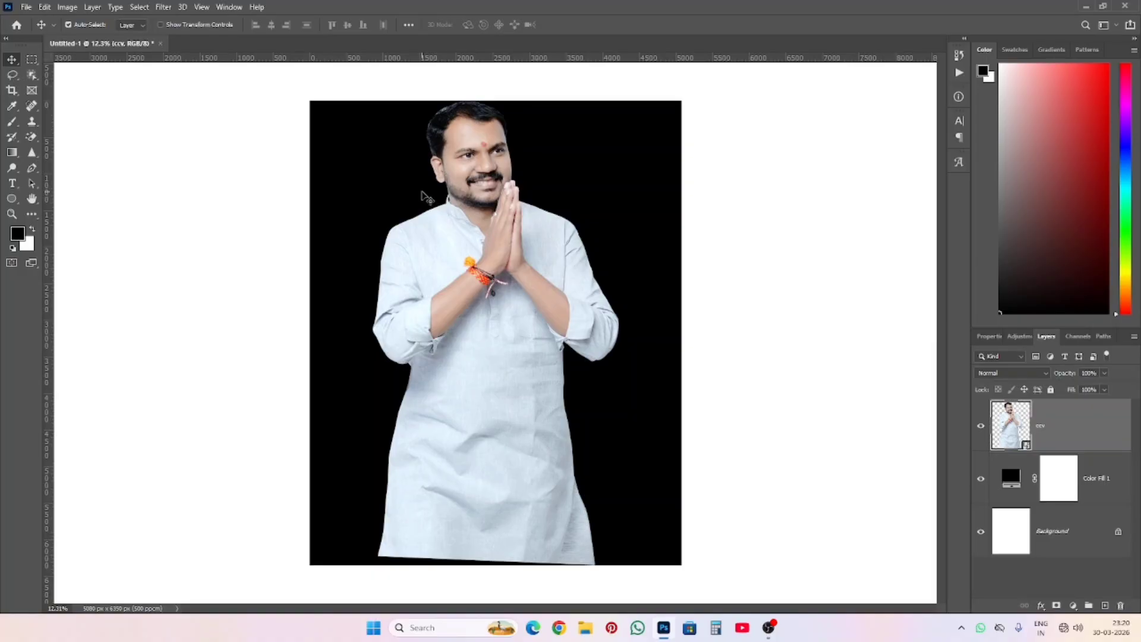
# Review the document's dimensions and resolution in the Image Size settings
pyautogui.click(68, 7)
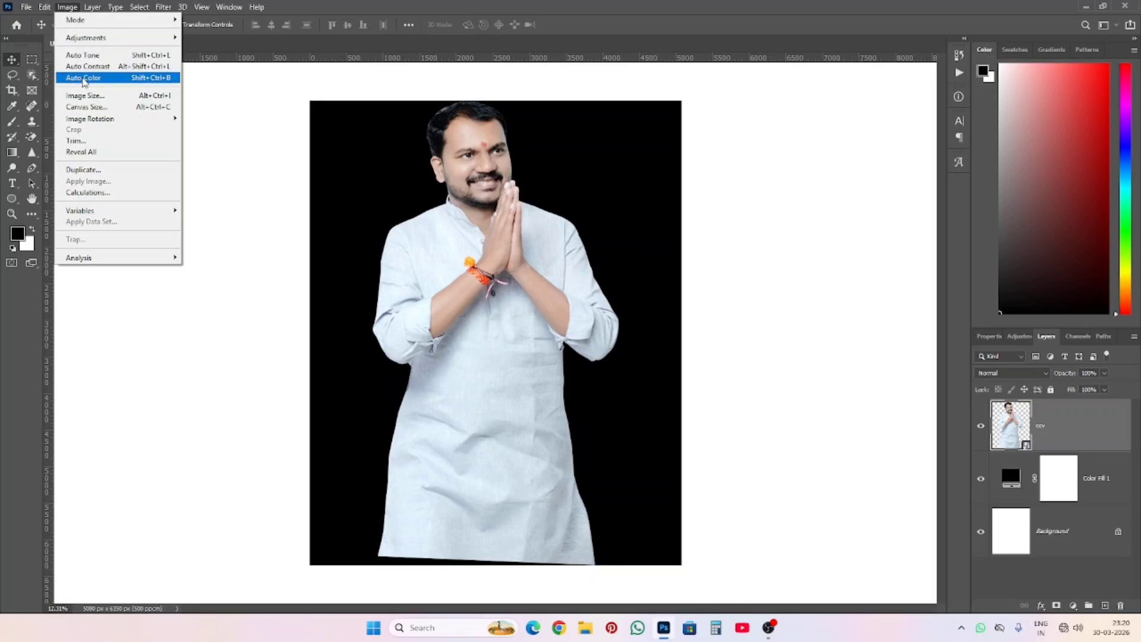
pyautogui.click(85, 95)
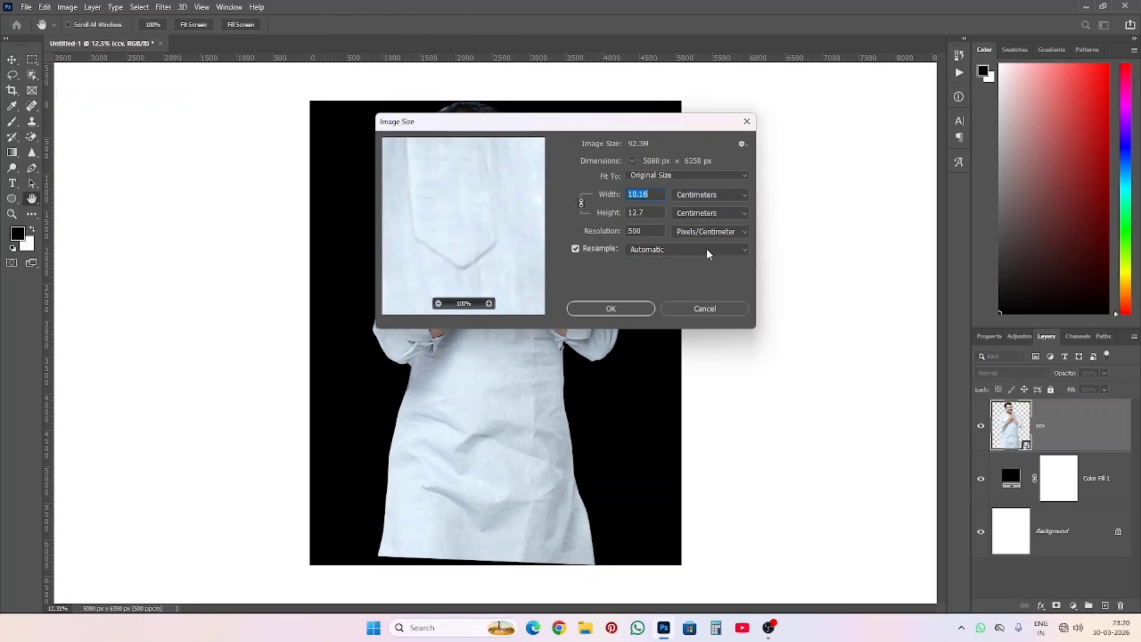
pyautogui.moveTo(632, 122); pyautogui.dragTo(787, 134)
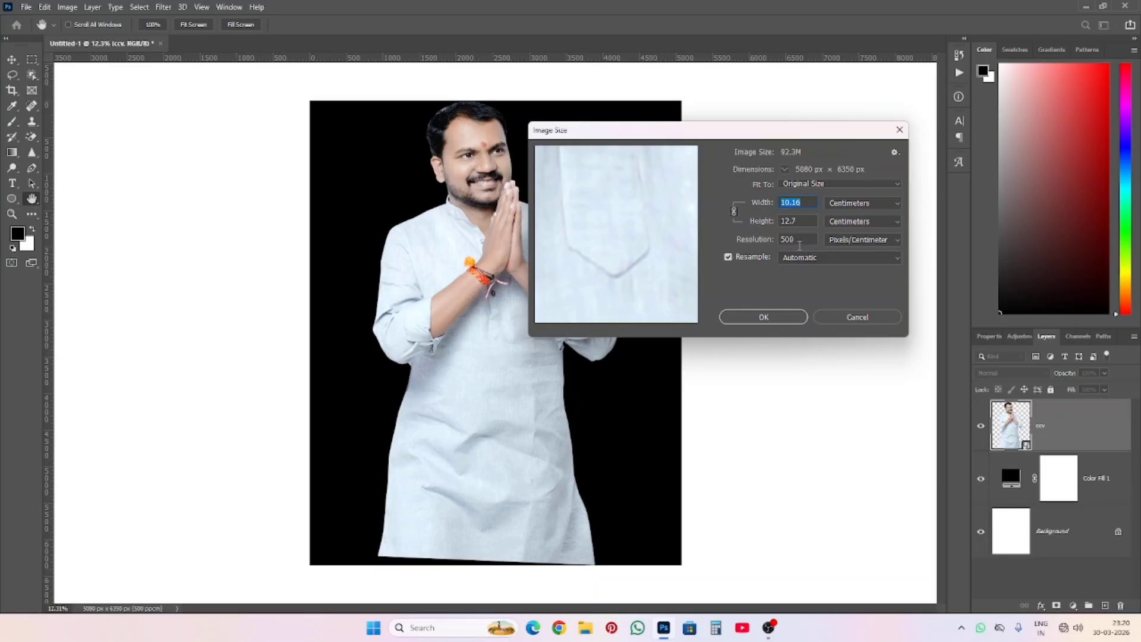
pyautogui.click(755, 320)
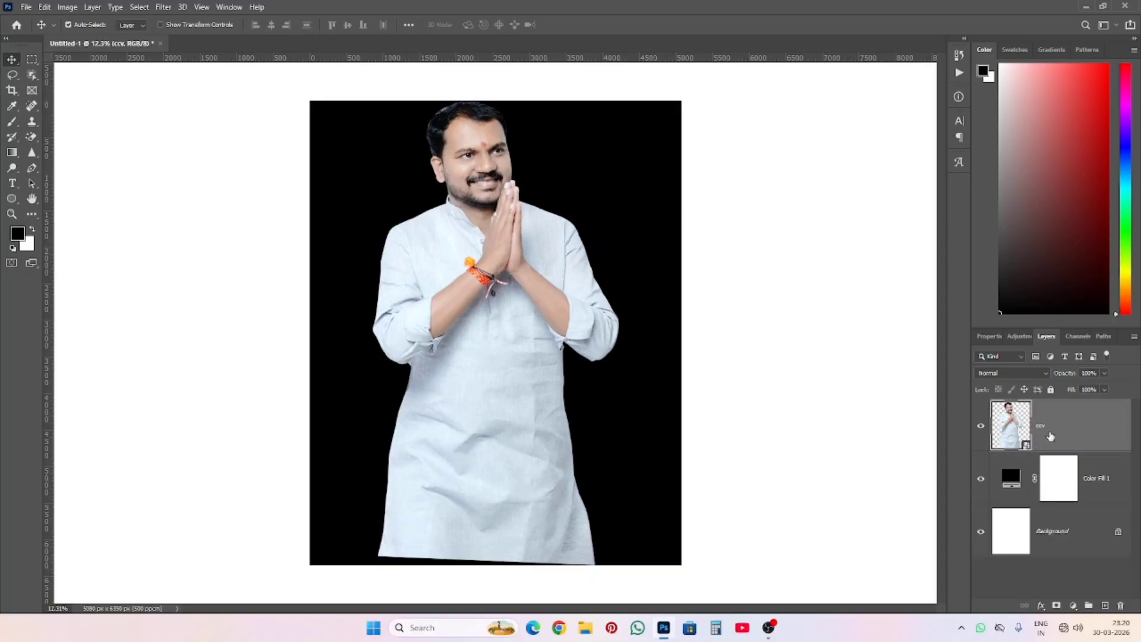
# Open the ccv layer in the Camera Raw Filter
pyautogui.rightClick(1048, 439)
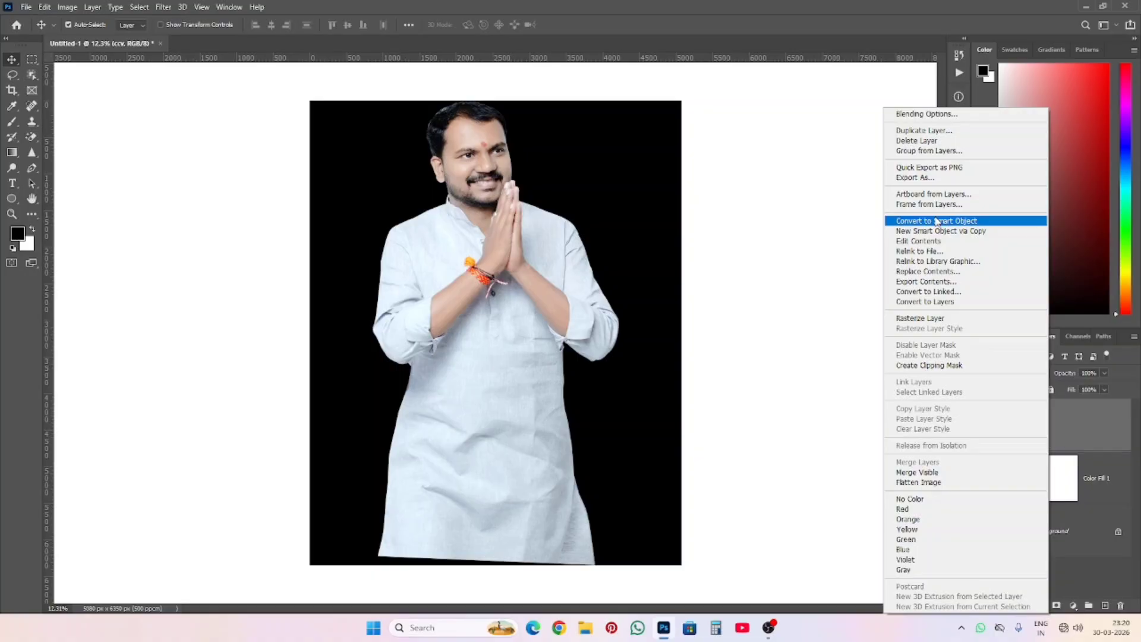
pyautogui.click(1114, 436)
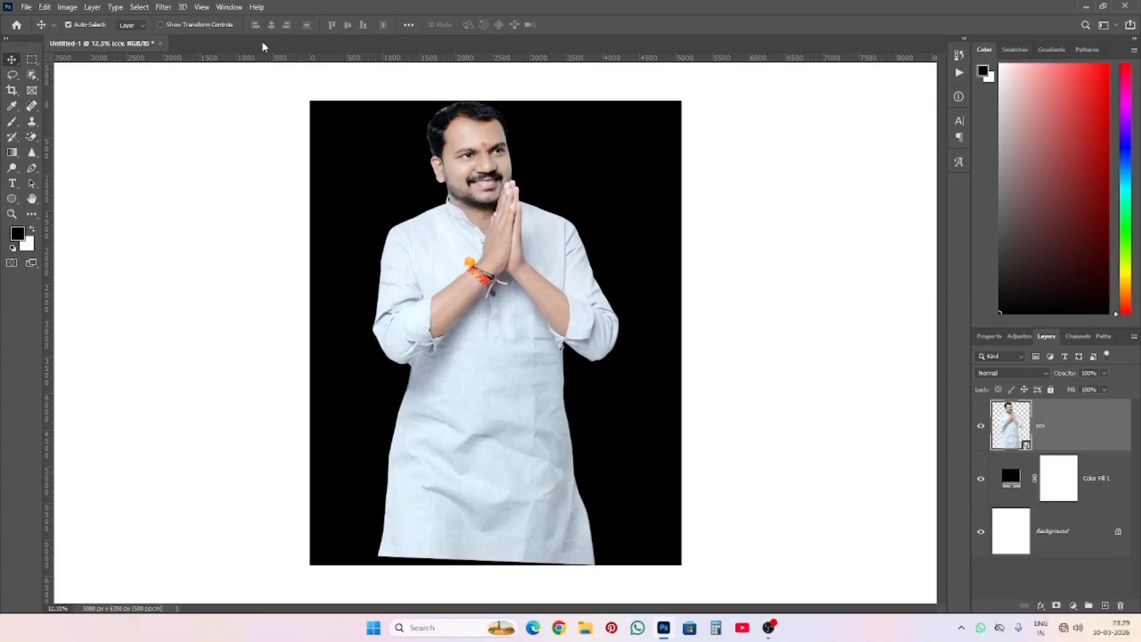
pyautogui.click(163, 7)
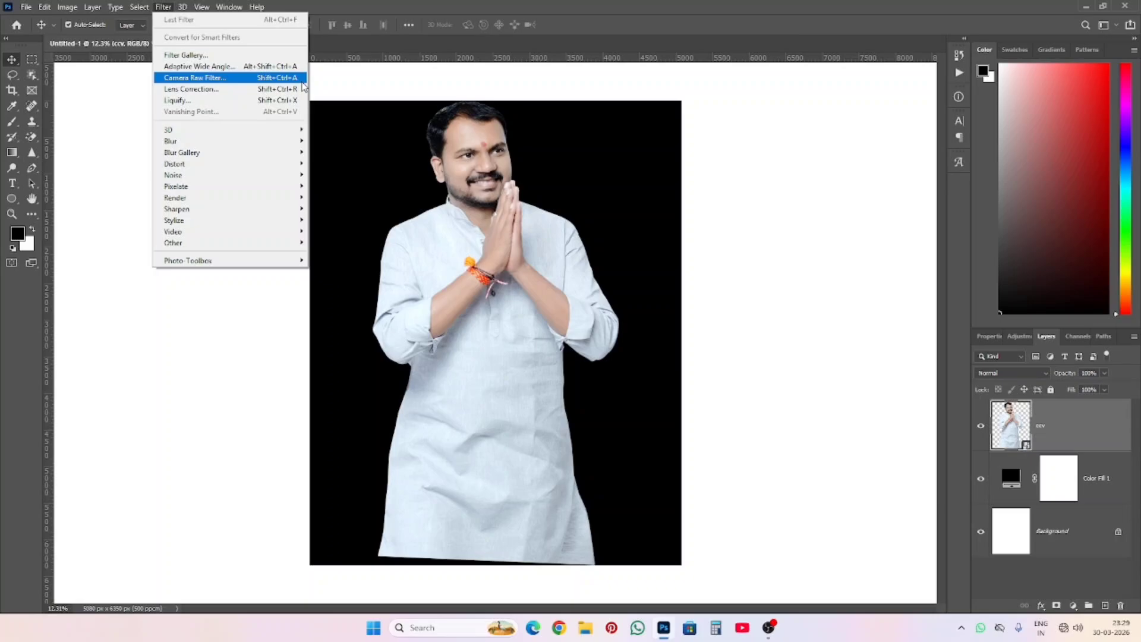
pyautogui.click(1075, 425)
pyautogui.click(162, 8)
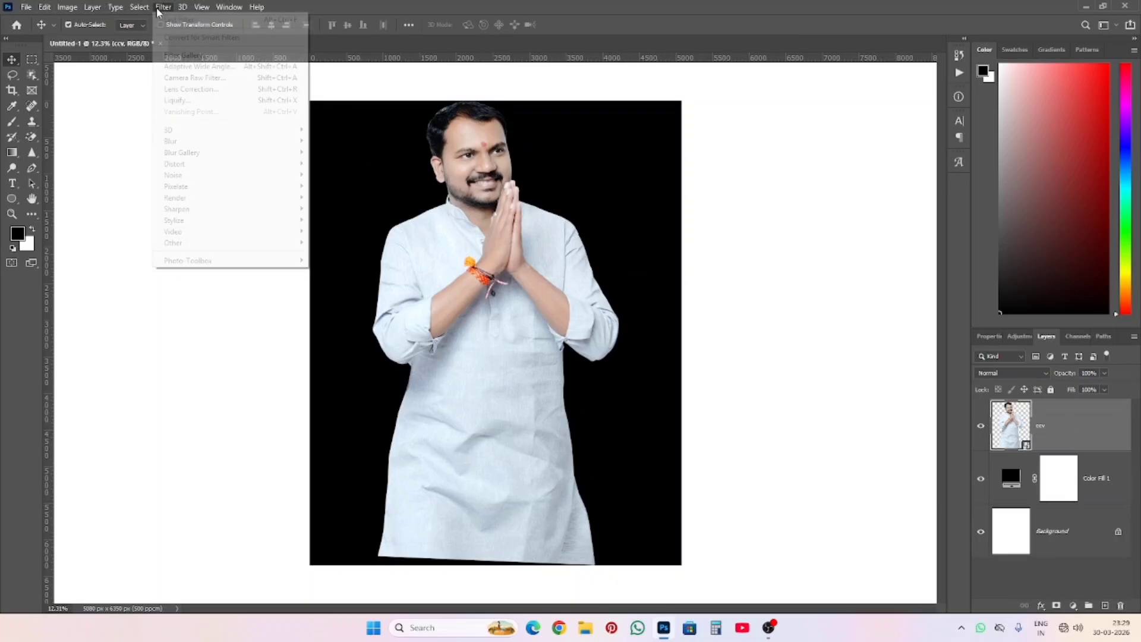
pyautogui.click(178, 77)
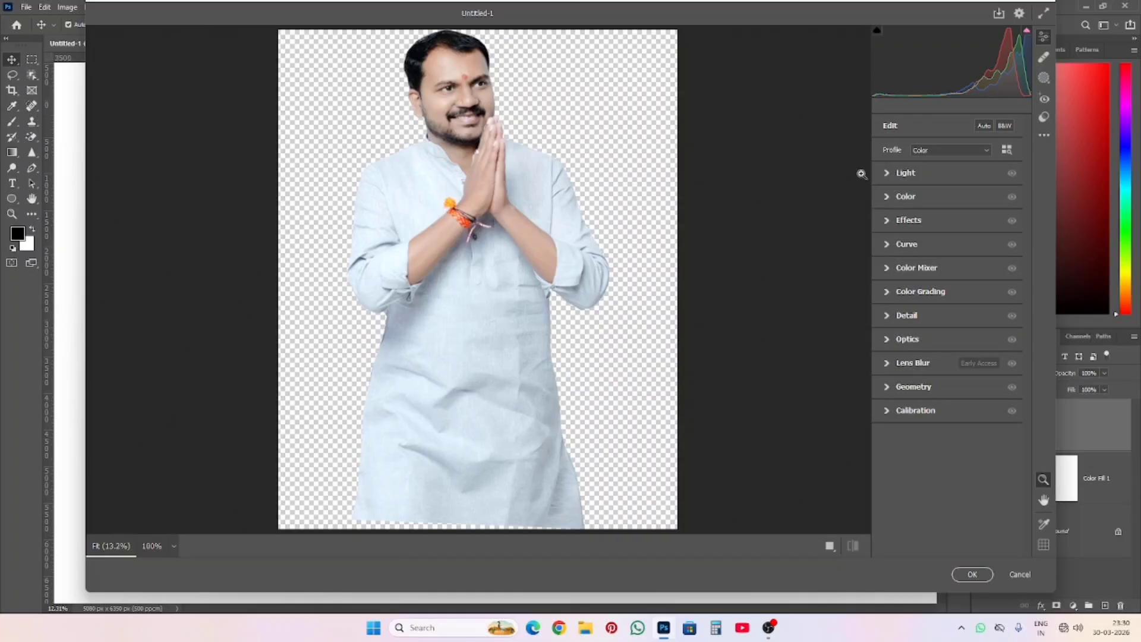
# Set the portrait's Exposure to +0.05 and Contrast to +2 in the Light adjustments
pyautogui.click(903, 174)
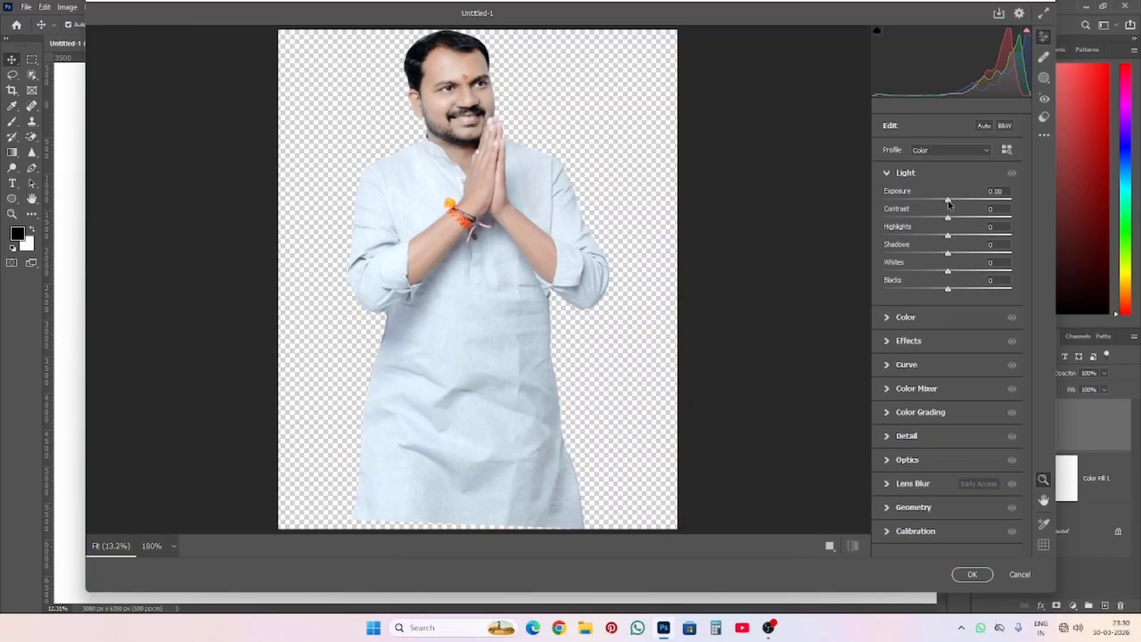
pyautogui.moveTo(949, 201); pyautogui.dragTo(944, 202)
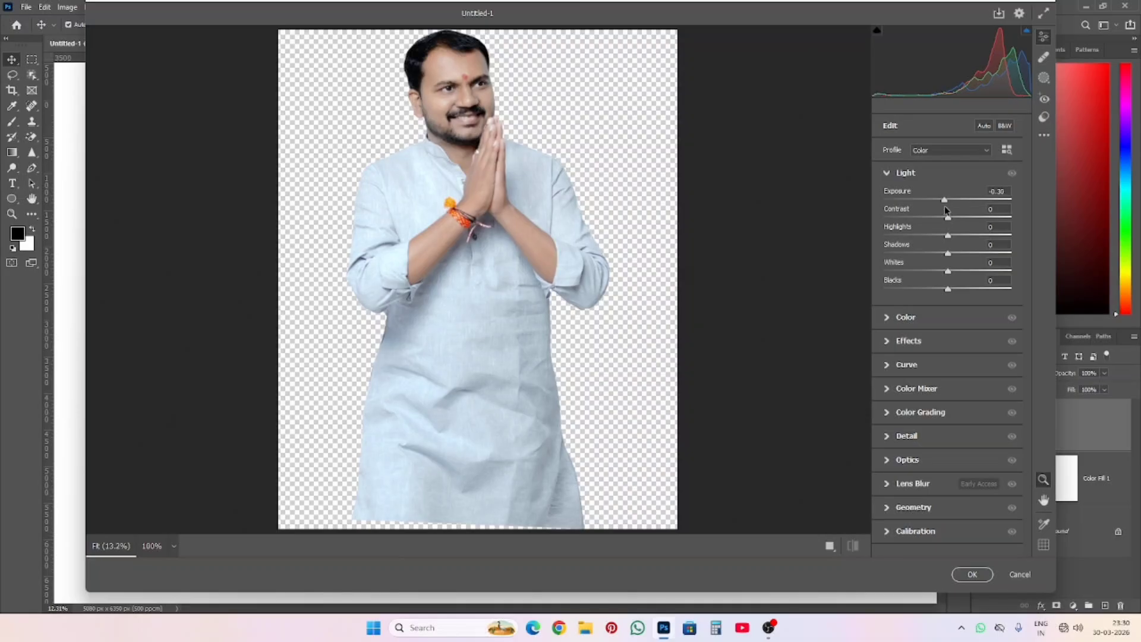
pyautogui.moveTo(945, 208); pyautogui.dragTo(950, 214)
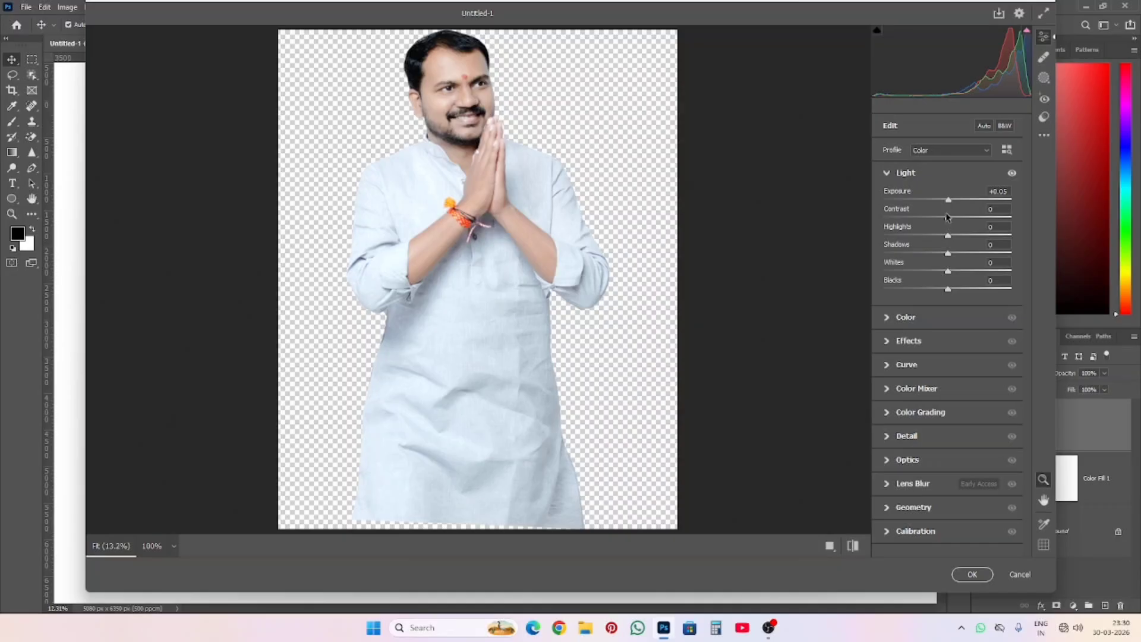
pyautogui.moveTo(948, 216); pyautogui.dragTo(971, 227)
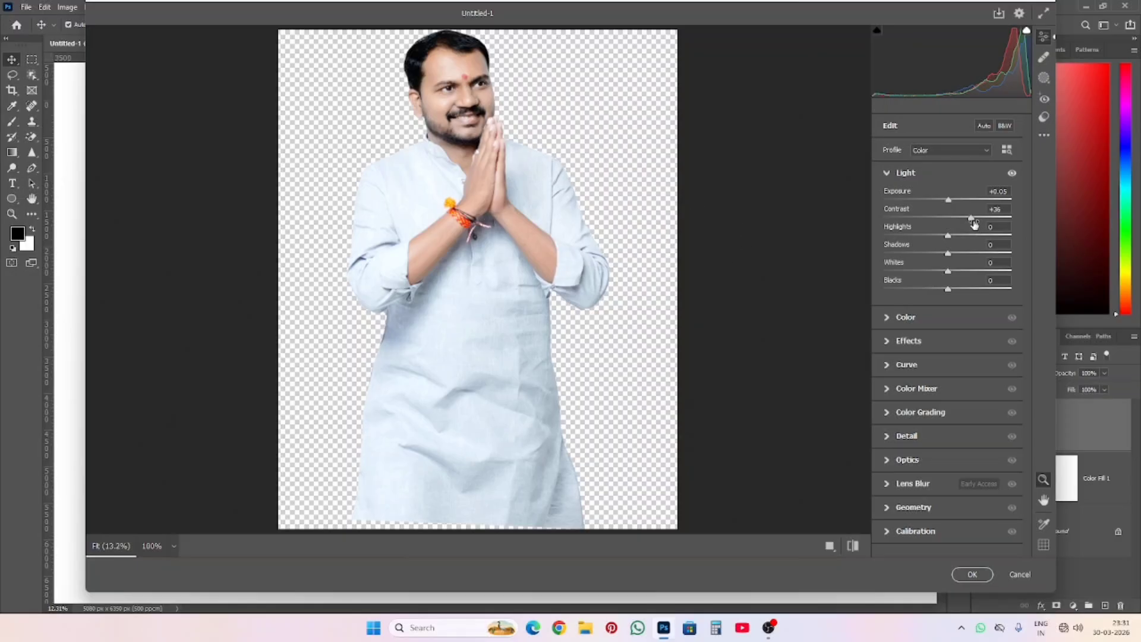
pyautogui.moveTo(972, 219); pyautogui.dragTo(951, 227)
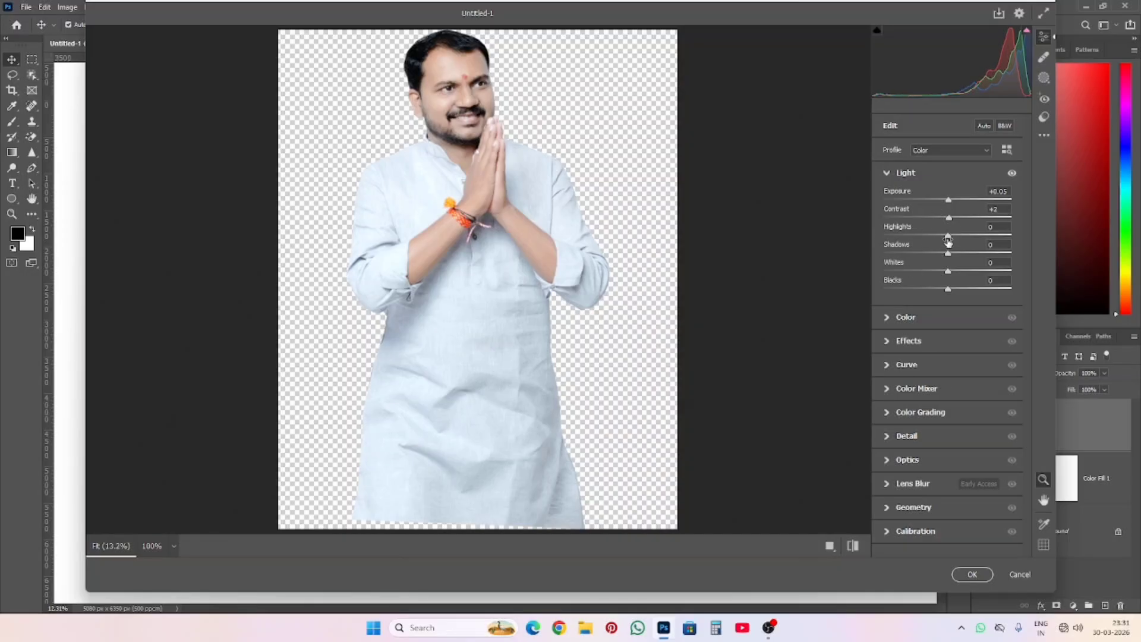
# Set the Light adjustments to Highlights -83, Shadows +93, Whites -50 and Blacks +25
pyautogui.moveTo(948, 238); pyautogui.dragTo(1008, 274)
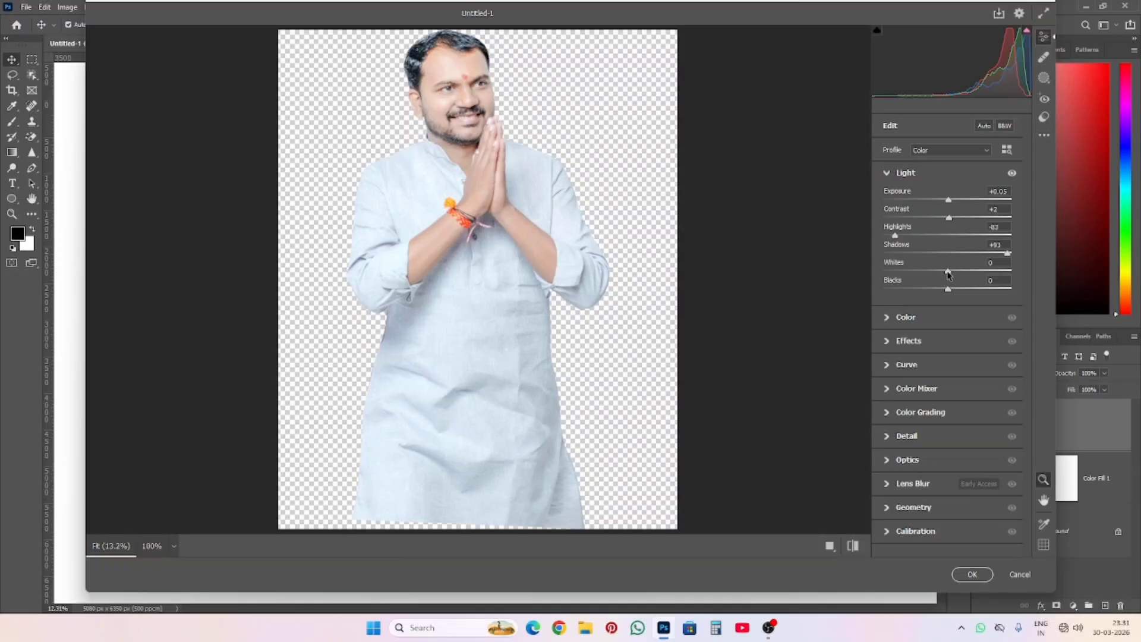
pyautogui.moveTo(949, 273); pyautogui.dragTo(916, 346)
pyautogui.moveTo(949, 290); pyautogui.dragTo(934, 313)
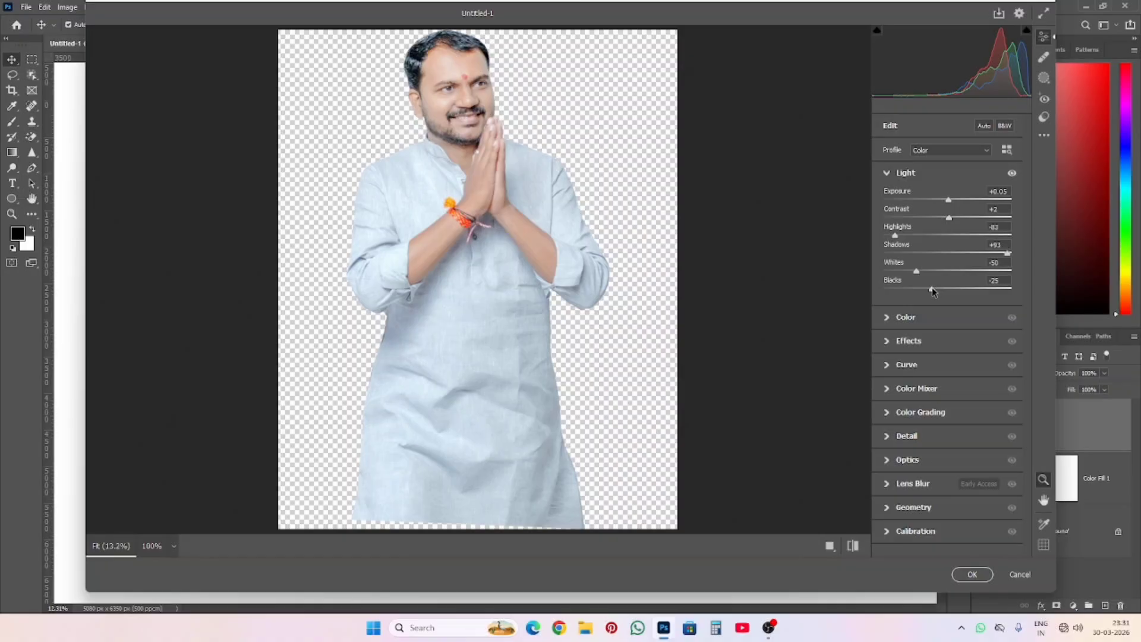
pyautogui.moveTo(933, 289); pyautogui.dragTo(965, 299)
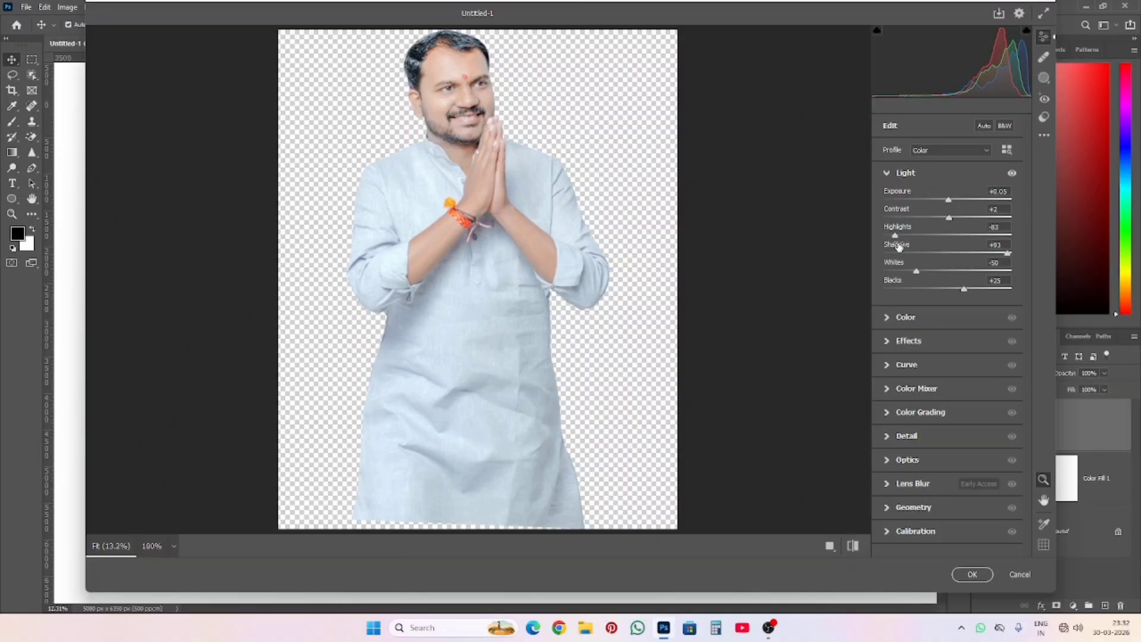
pyautogui.click(905, 179)
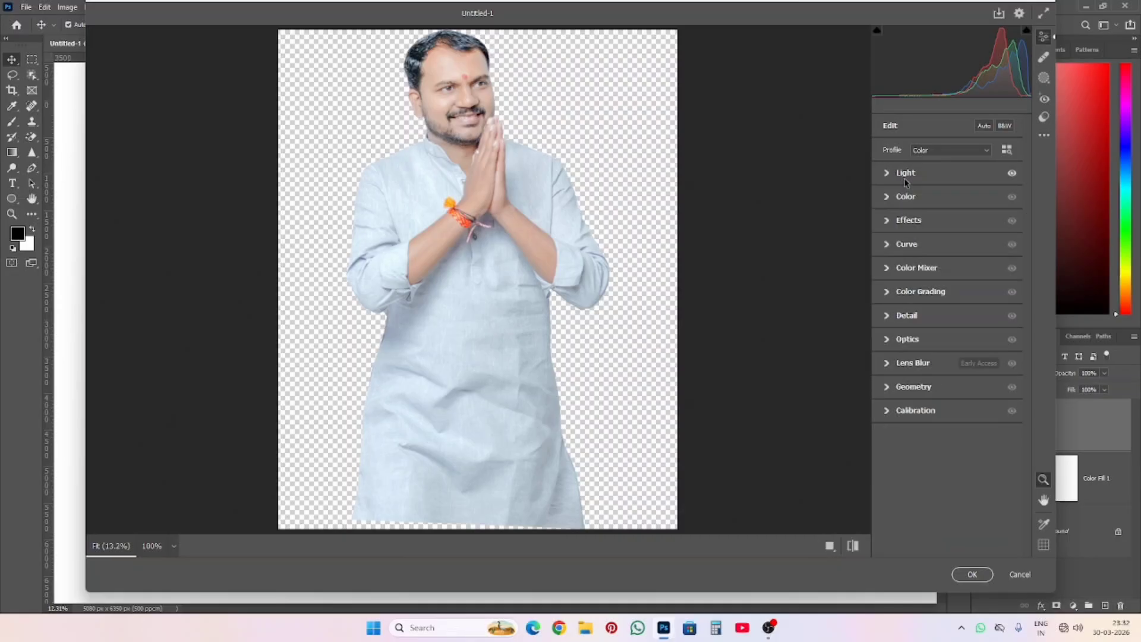
# Set the color adjustments to Temperature -7, Tint +2 and Vibrance +28, and raise the Saturation slightly
pyautogui.click(907, 199)
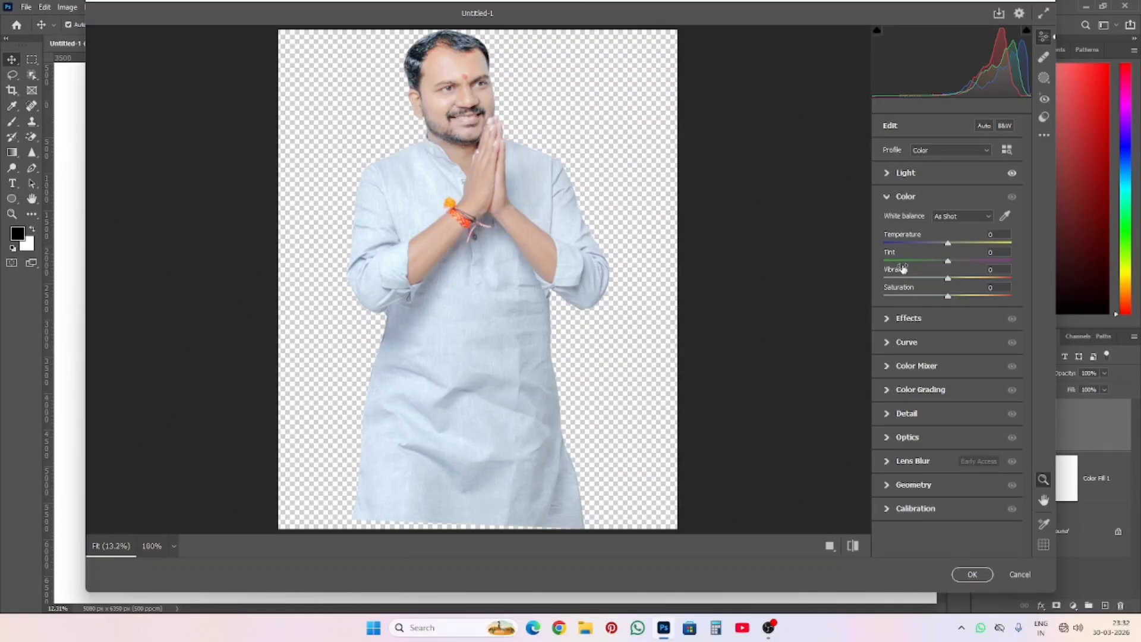
pyautogui.moveTo(903, 268)
pyautogui.moveTo(948, 244)
pyautogui.mouseDown()
pyautogui.moveTo(974, 253)
pyautogui.moveTo(946, 253)
pyautogui.moveTo(943, 266)
pyautogui.mouseUp()
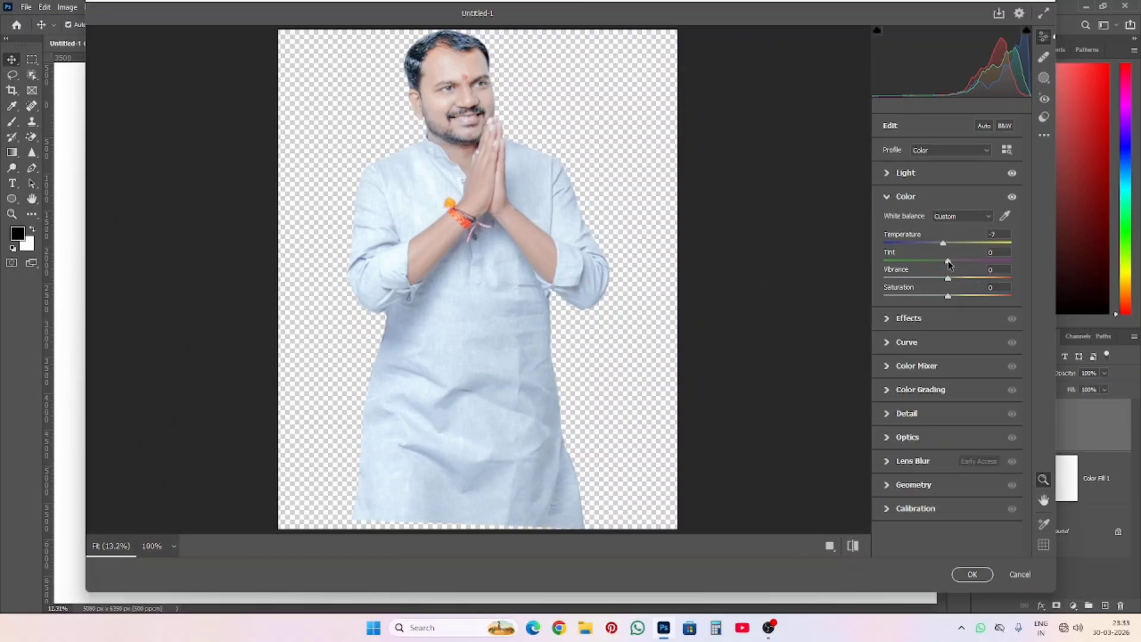
pyautogui.moveTo(949, 265); pyautogui.dragTo(951, 267)
pyautogui.moveTo(948, 280); pyautogui.dragTo(967, 297)
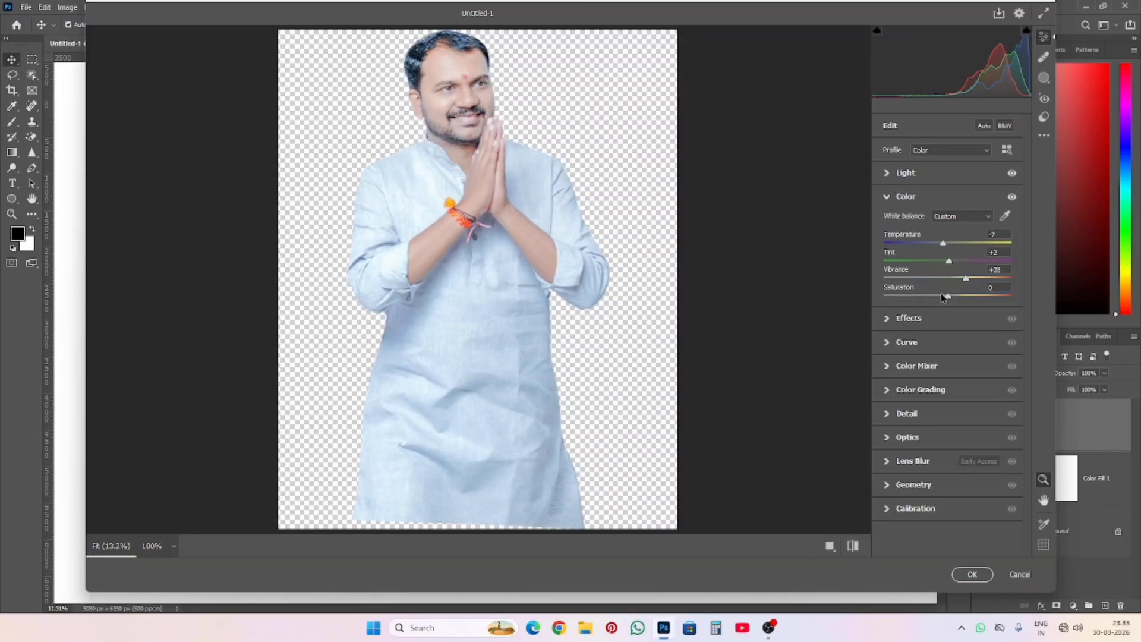
pyautogui.moveTo(947, 297); pyautogui.dragTo(954, 369)
pyautogui.moveTo(953, 297); pyautogui.dragTo(957, 301)
pyautogui.click(901, 199)
# Raise the Texture effect to +43 and check its result on the face and upper body
pyautogui.click(899, 222)
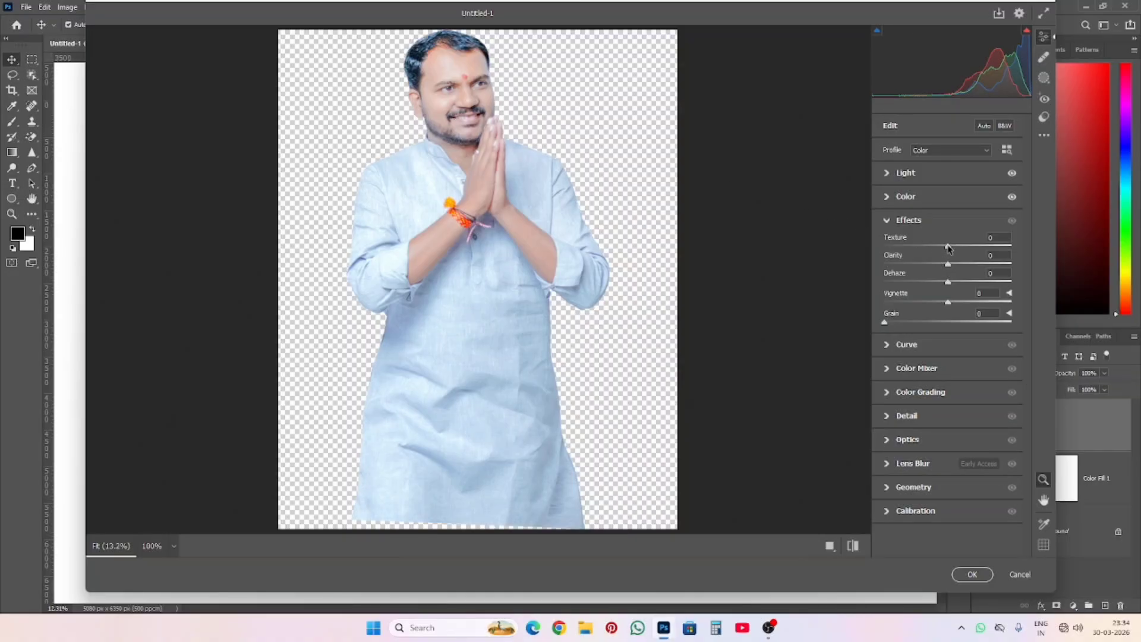
pyautogui.moveTo(948, 249); pyautogui.dragTo(973, 248)
pyautogui.click(470, 101)
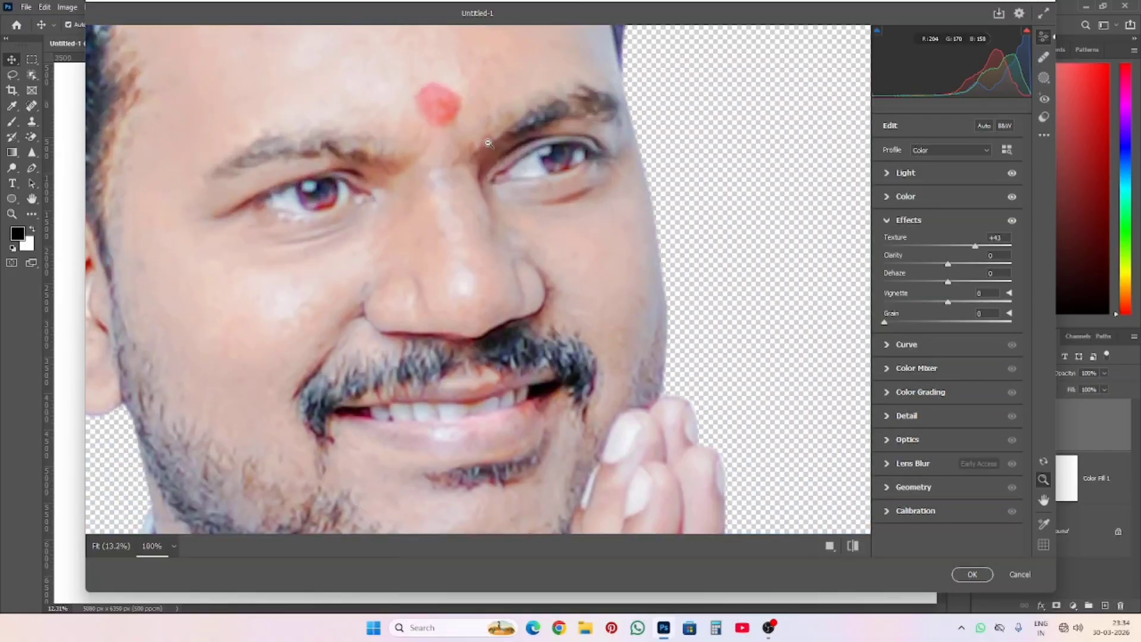
pyautogui.keyDown('alt'); pyautogui.click(474, 180); pyautogui.keyUp('alt')
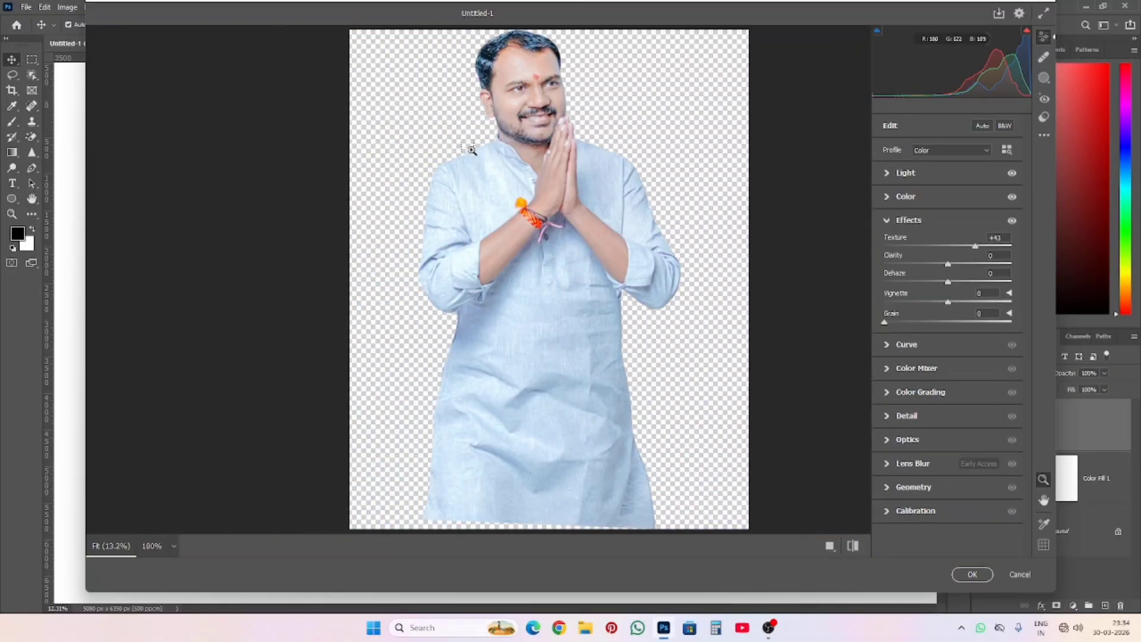
pyautogui.hscroll(-1, 472, 149)
pyautogui.scroll(1, 505, 137)
pyautogui.scroll(-2, 530, 133)
pyautogui.scroll(4, 471, 227)
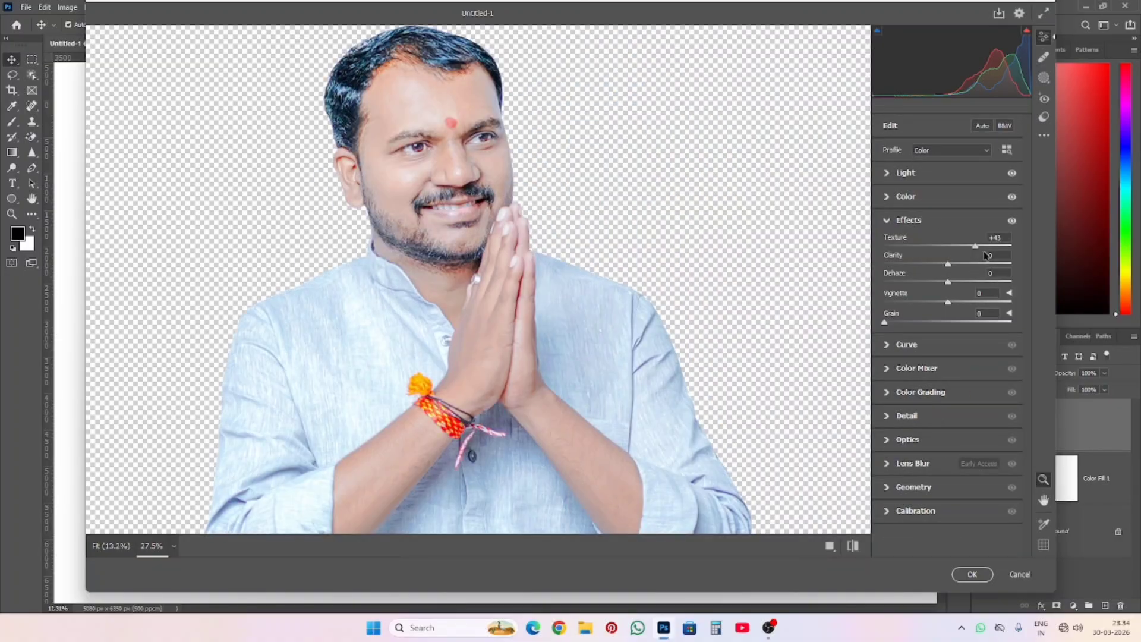
# Reduce the Texture effect to +6 and set Clarity to +29
pyautogui.moveTo(977, 250); pyautogui.dragTo(974, 296)
pyautogui.moveTo(970, 248); pyautogui.dragTo(962, 250)
pyautogui.moveTo(957, 251); pyautogui.dragTo(961, 247)
pyautogui.moveTo(949, 268); pyautogui.dragTo(973, 284)
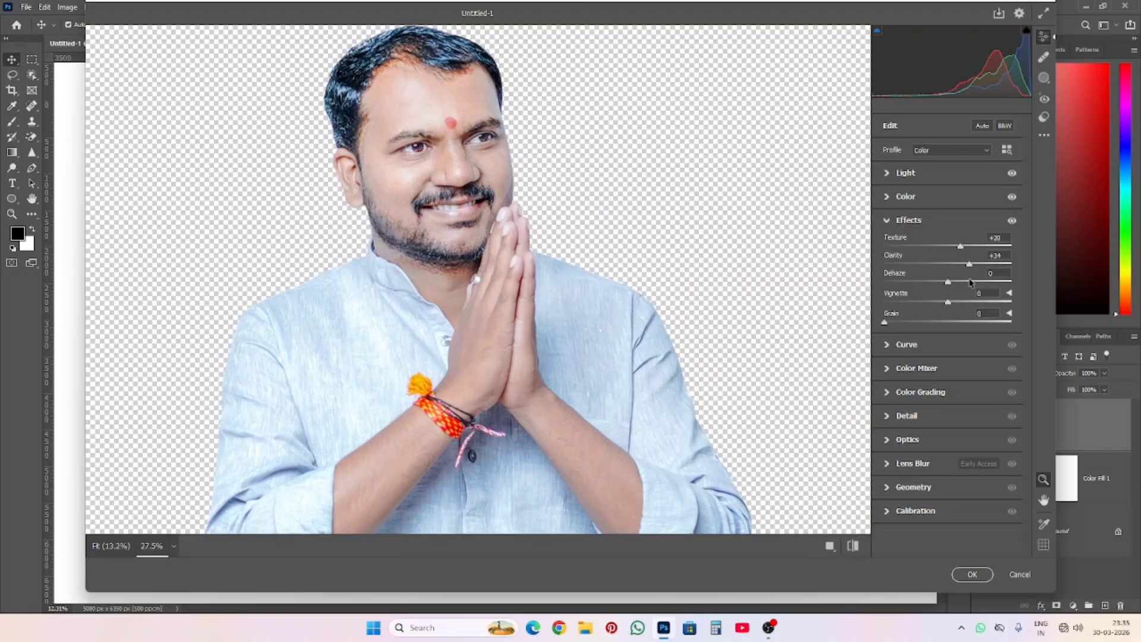
pyautogui.moveTo(969, 283); pyautogui.dragTo(950, 265)
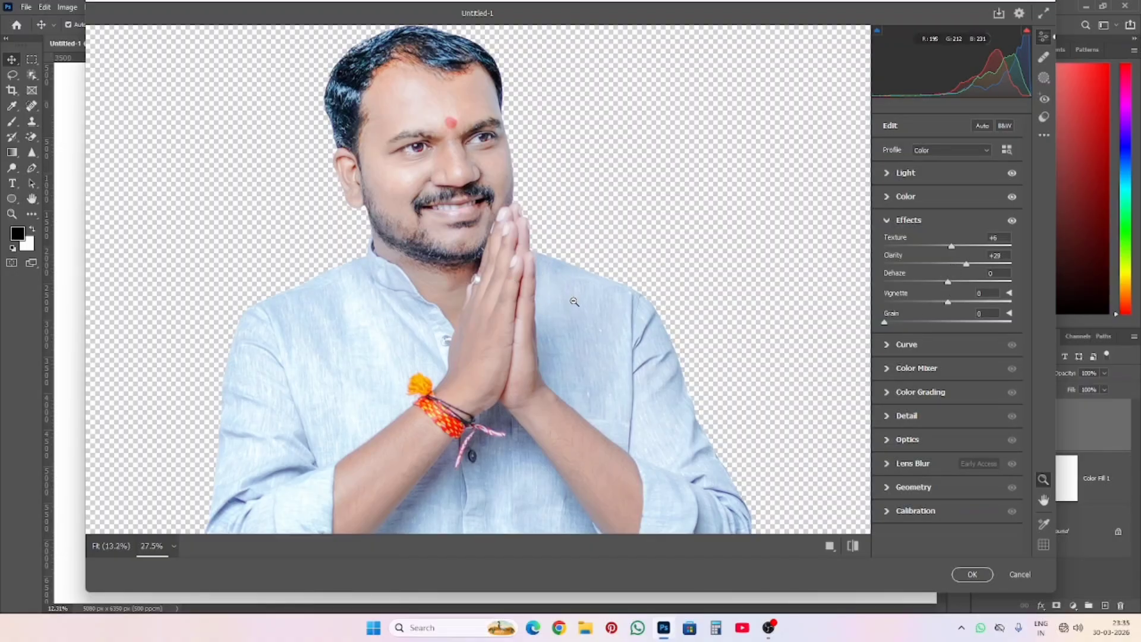
# Set the Dehaze effect to +18 with the whole portrait in view and finish the Effects adjustments
pyautogui.click(610, 322)
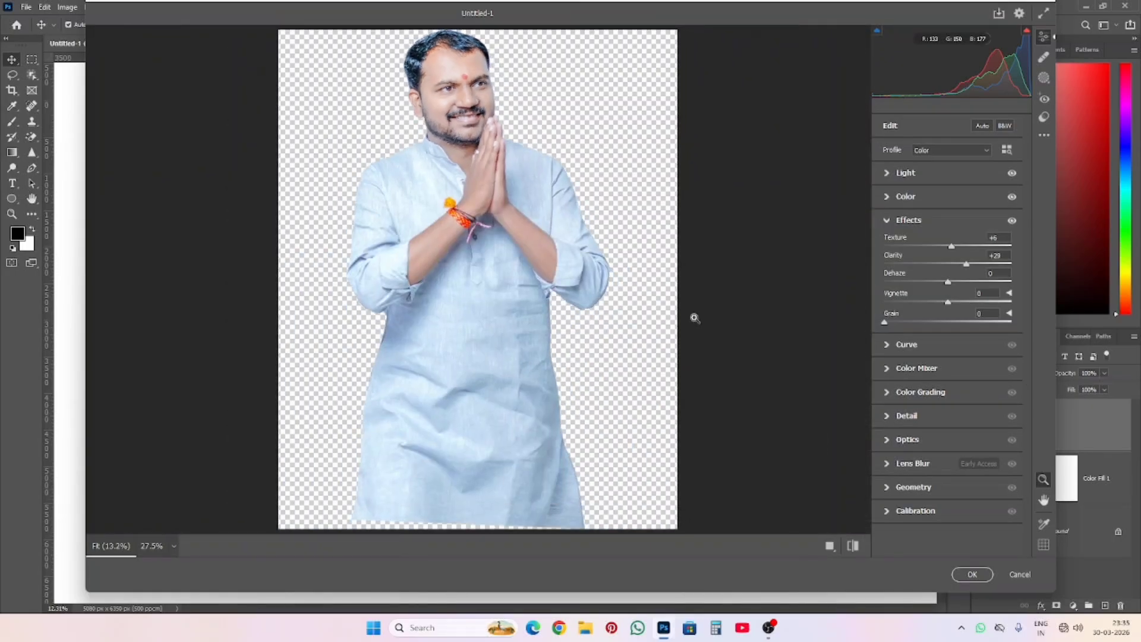
pyautogui.moveTo(949, 285); pyautogui.dragTo(960, 358)
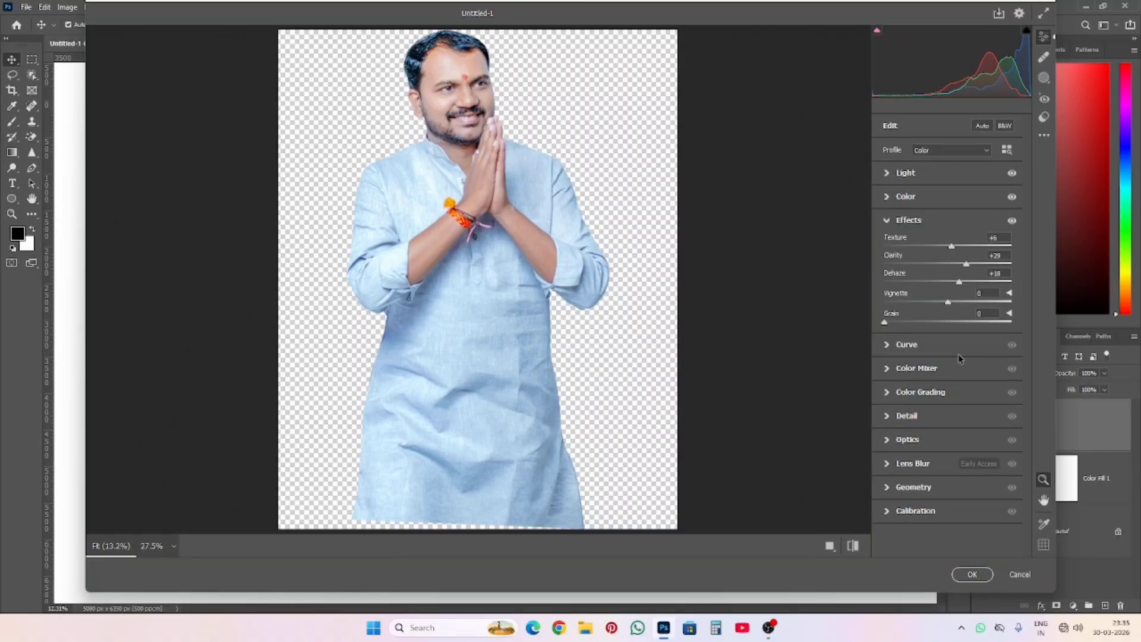
pyautogui.moveTo(958, 358); pyautogui.dragTo(958, 360)
pyautogui.moveTo(949, 302); pyautogui.dragTo(947, 374)
pyautogui.click(919, 222)
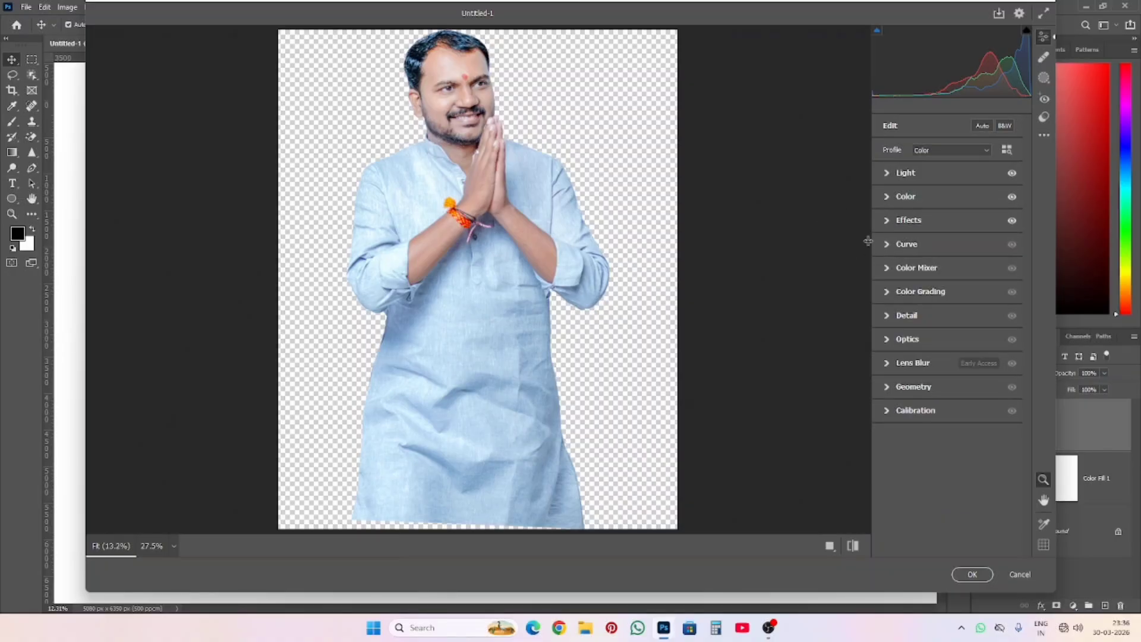
# Shape the parametric tone curve with Highlights +31, Lights -7, Darks +55 and Shadows -40
pyautogui.click(908, 245)
pyautogui.scroll(-3, 955, 362)
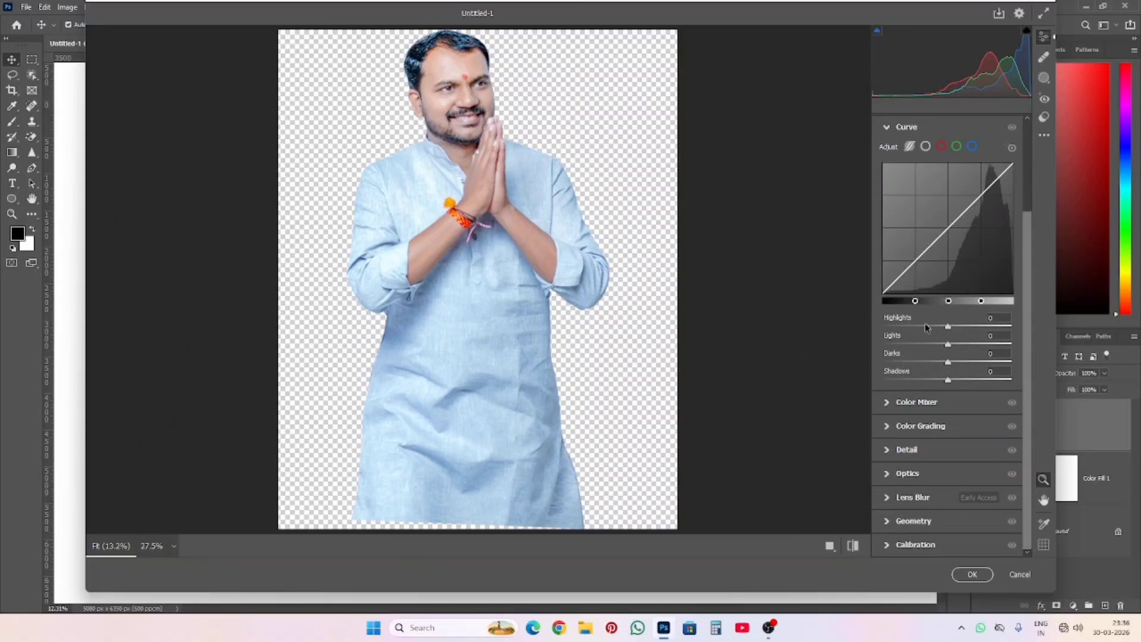
pyautogui.moveTo(948, 328); pyautogui.dragTo(975, 338)
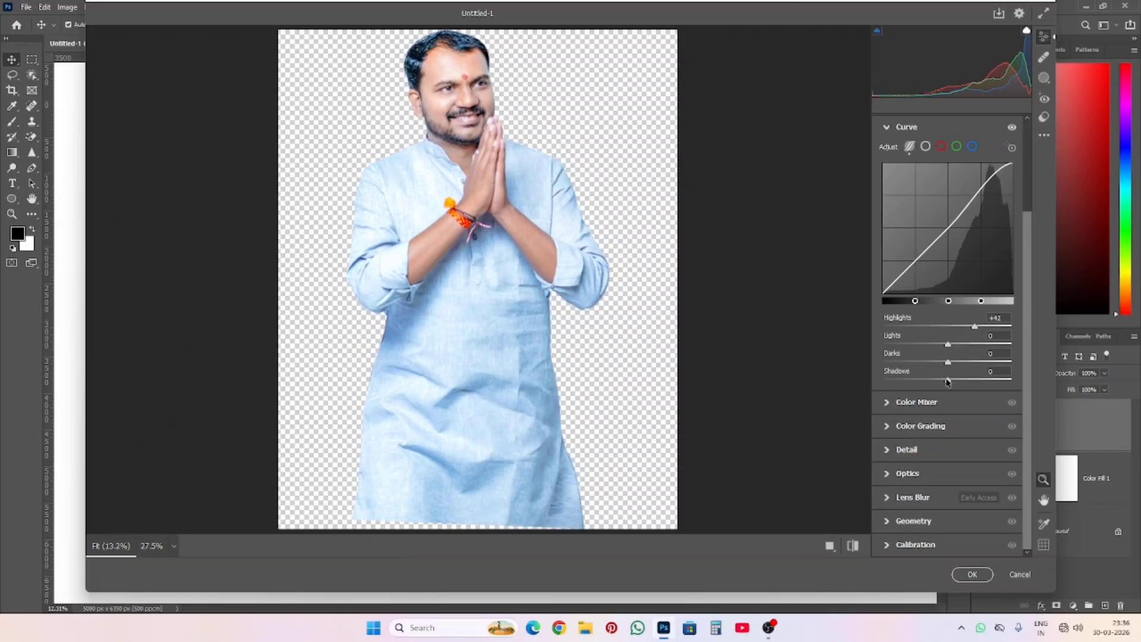
pyautogui.moveTo(948, 380); pyautogui.dragTo(922, 388)
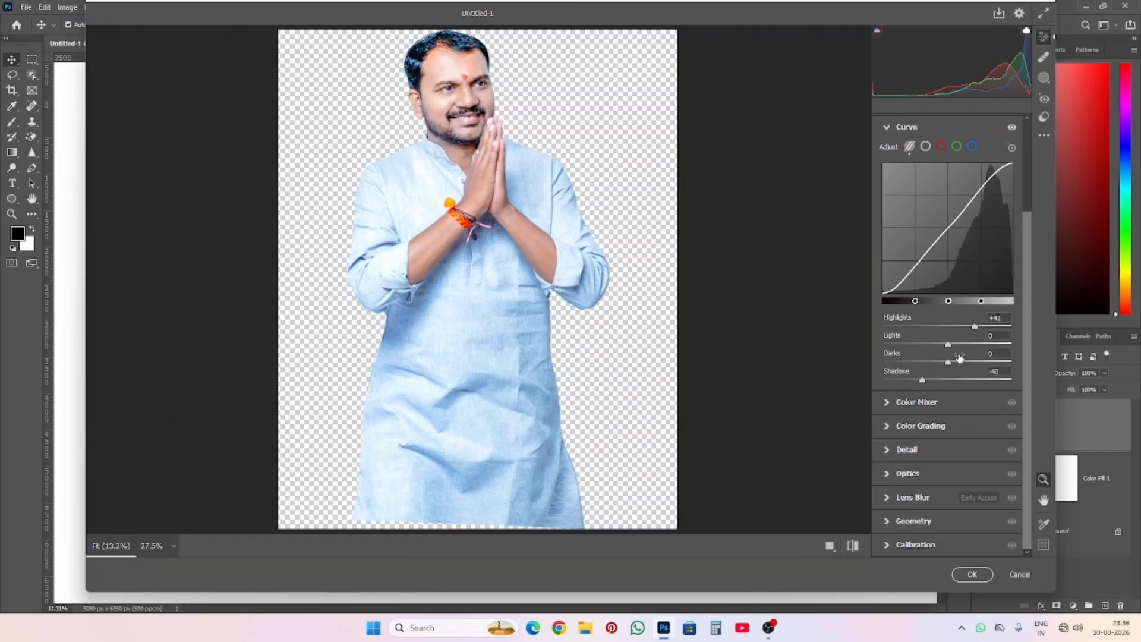
pyautogui.moveTo(975, 327); pyautogui.dragTo(968, 327)
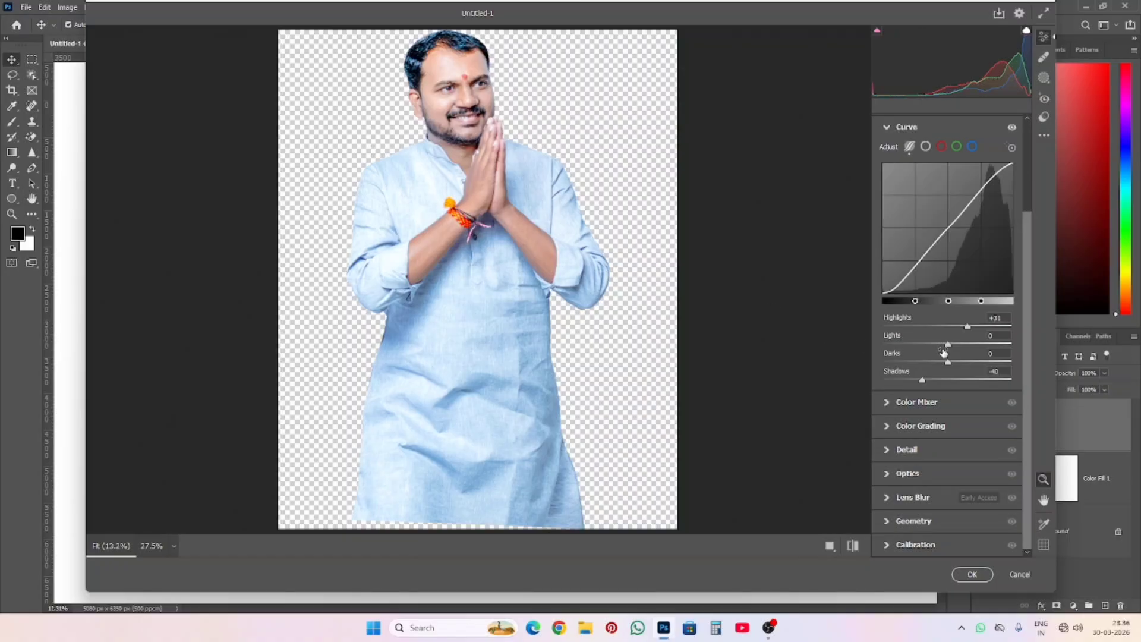
pyautogui.moveTo(949, 347); pyautogui.dragTo(982, 386)
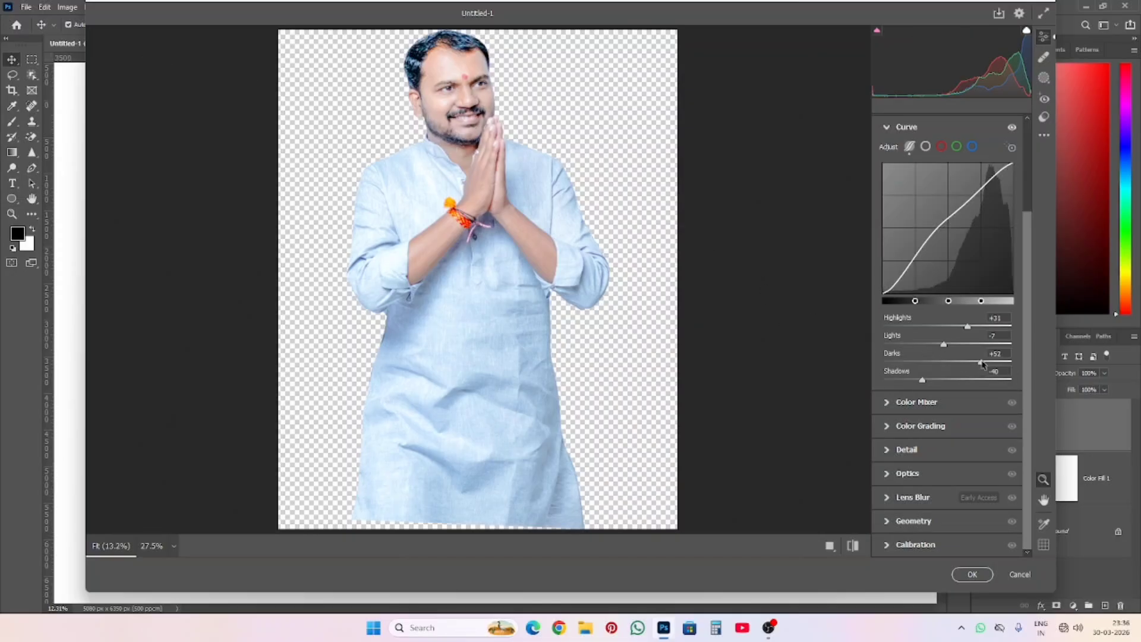
pyautogui.moveTo(980, 364); pyautogui.dragTo(984, 364)
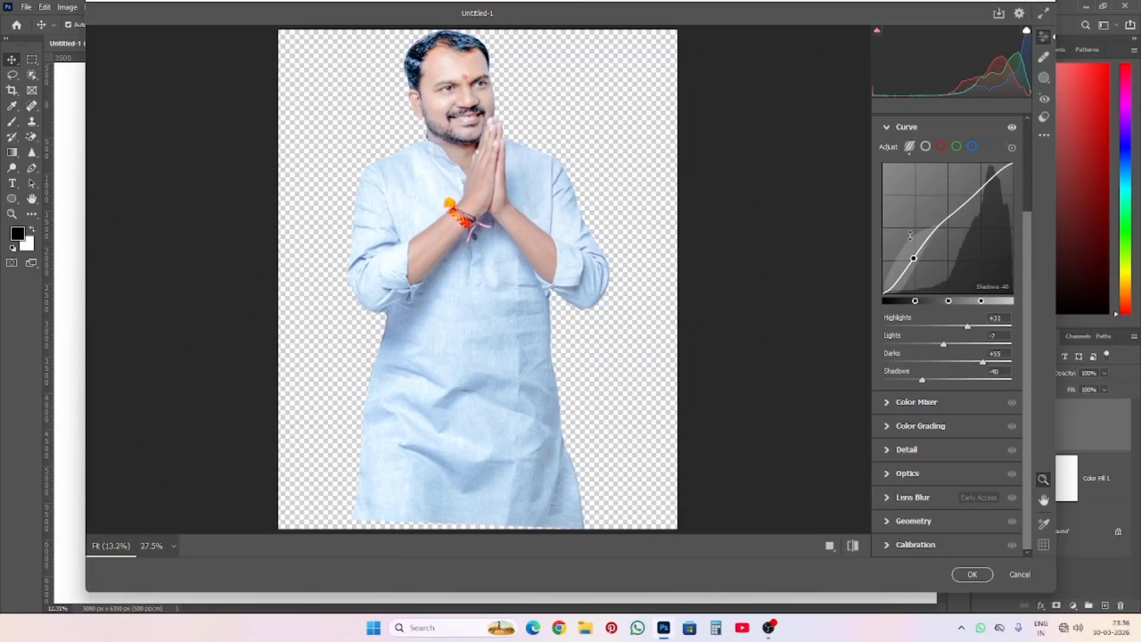
pyautogui.click(896, 128)
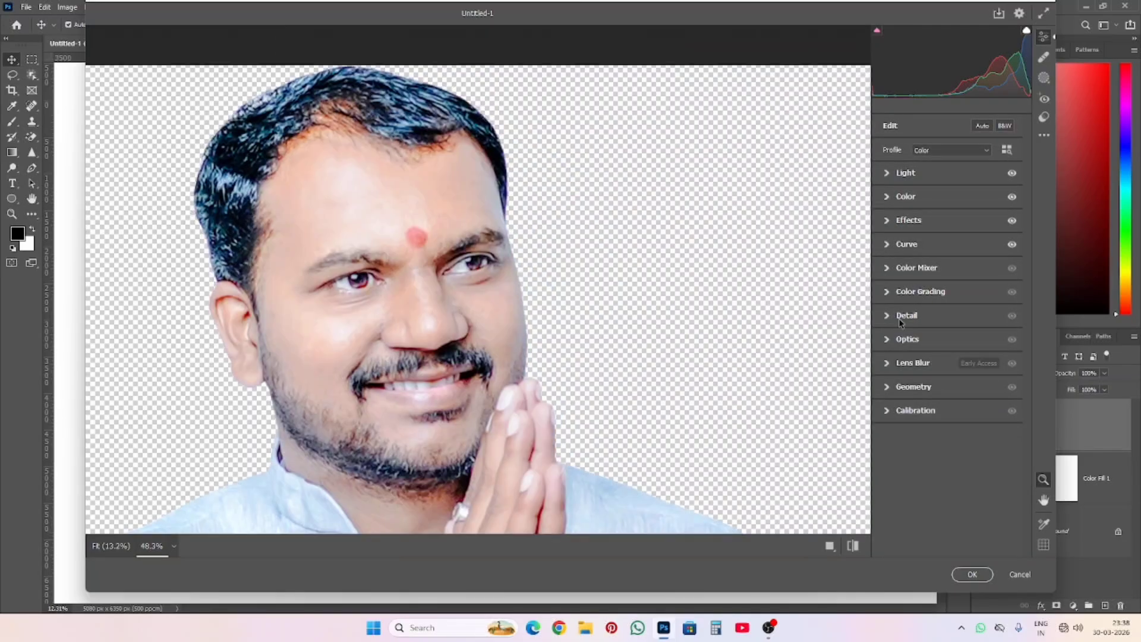
# Set the Sharpening amount in the Detail adjustments to 111
pyautogui.click(901, 315)
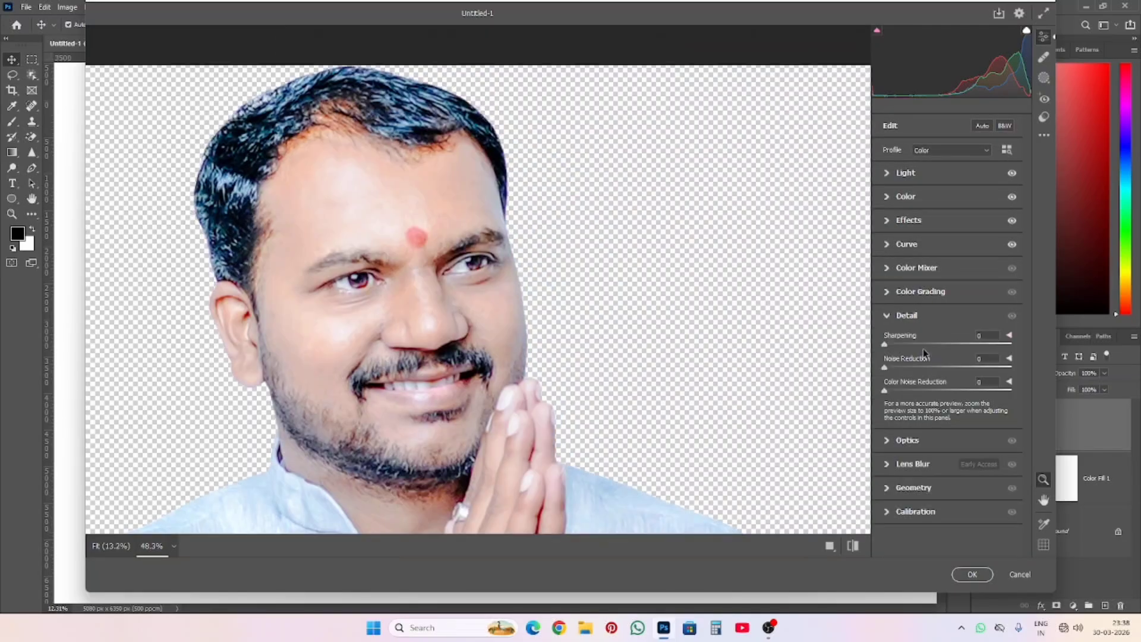
pyautogui.click(899, 315)
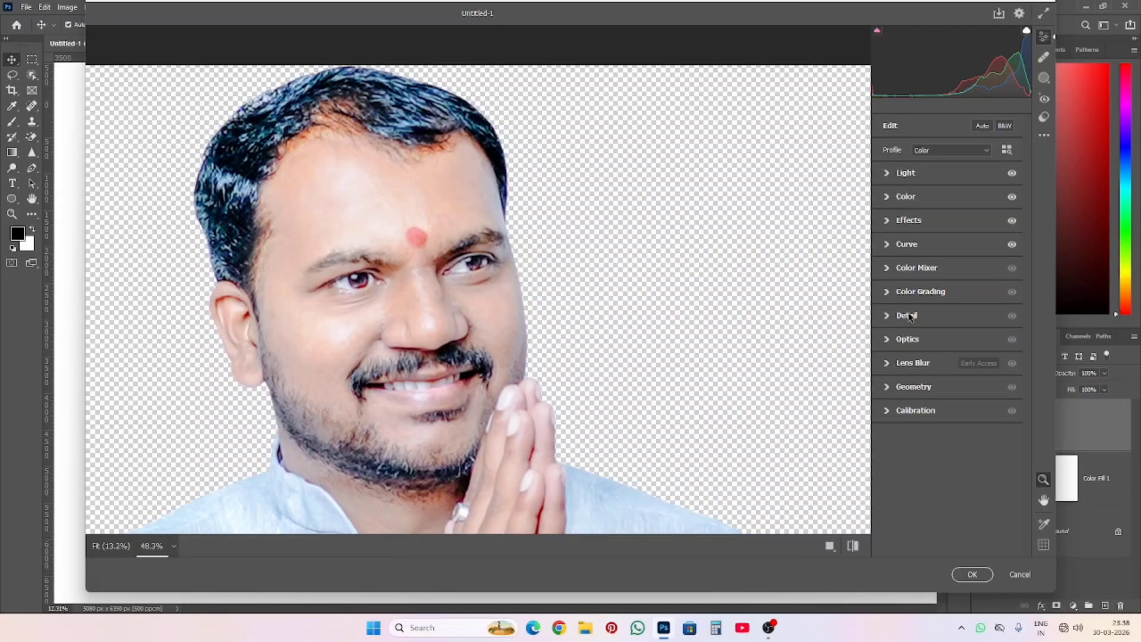
pyautogui.click(908, 315)
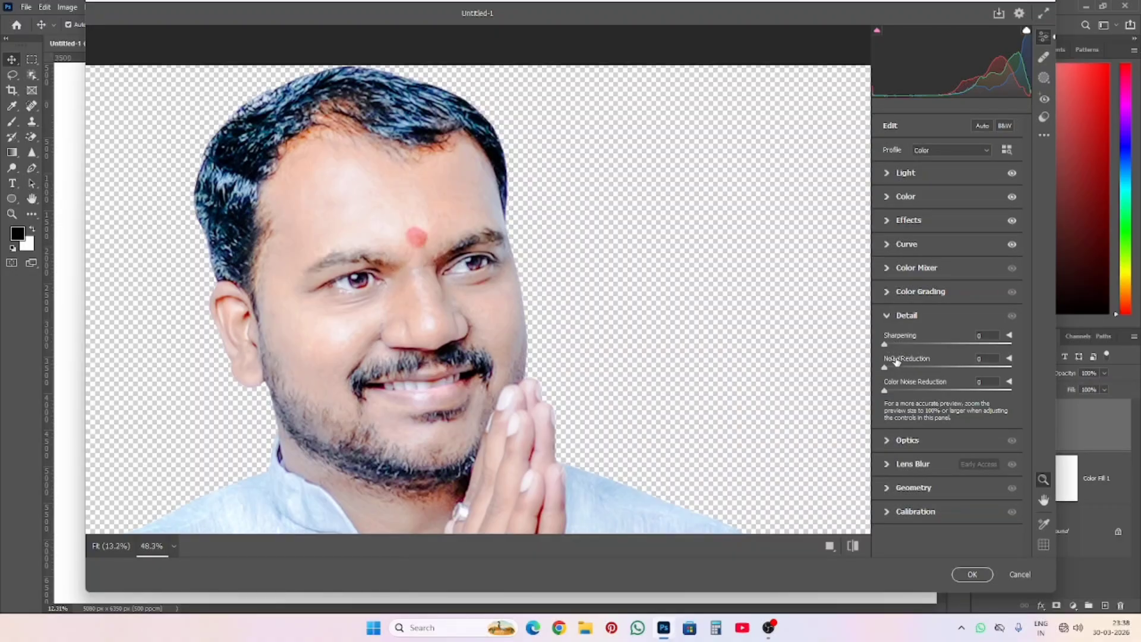
pyautogui.moveTo(886, 344); pyautogui.dragTo(966, 357)
pyautogui.moveTo(972, 348); pyautogui.dragTo(977, 347)
# Try a Noise Reduction of 85, reset it, and set it to 100 to smooth the skin
pyautogui.moveTo(889, 364); pyautogui.dragTo(964, 367)
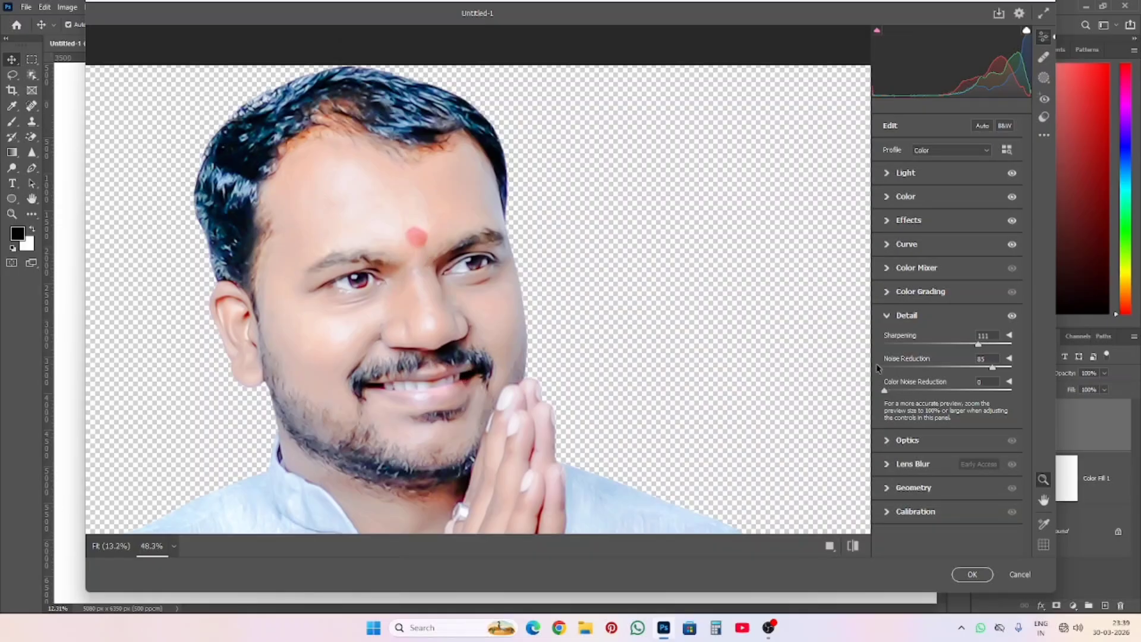
pyautogui.click(945, 368)
pyautogui.doubleClick(945, 367)
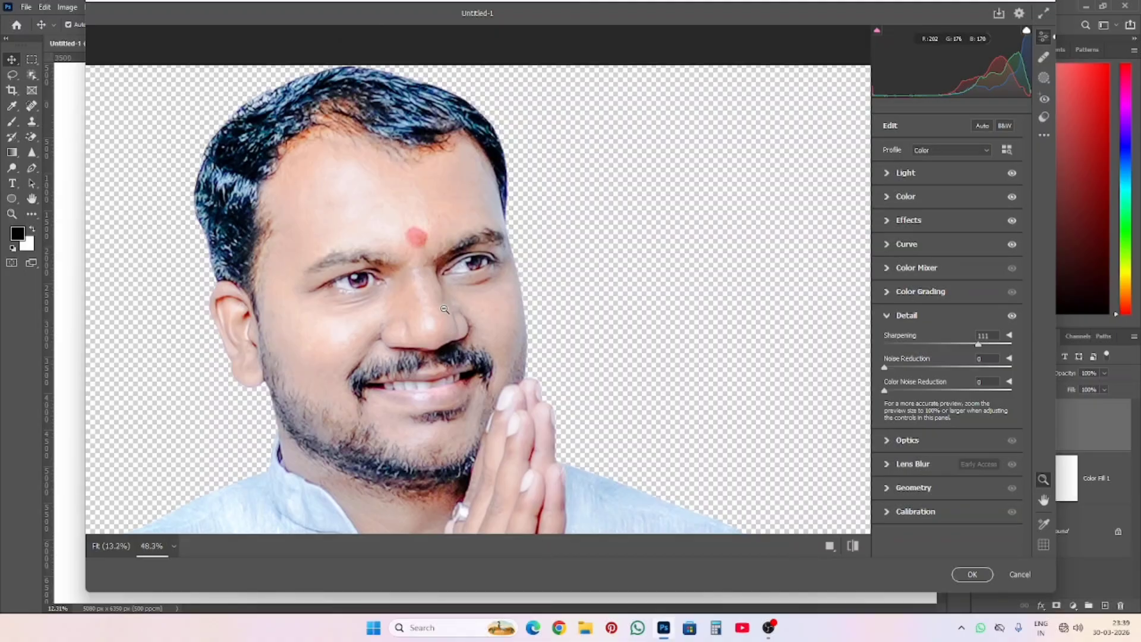
pyautogui.moveTo(894, 372); pyautogui.dragTo(1015, 392)
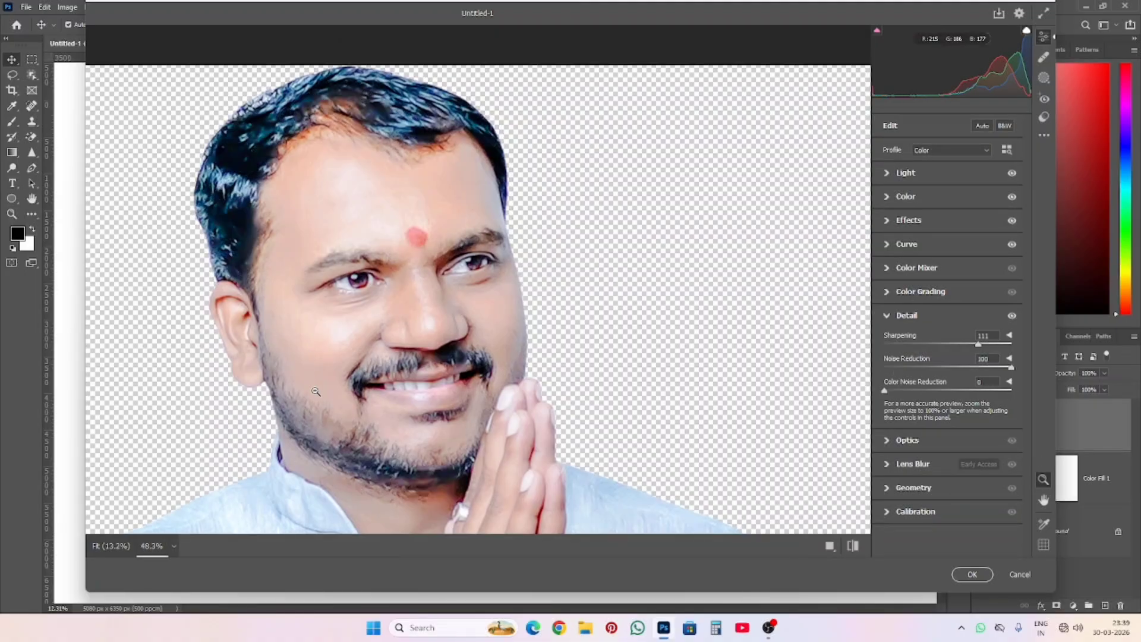
# Compare the whole portrait before and after side by side, and apply the Camera Raw Filter
pyautogui.click(498, 268)
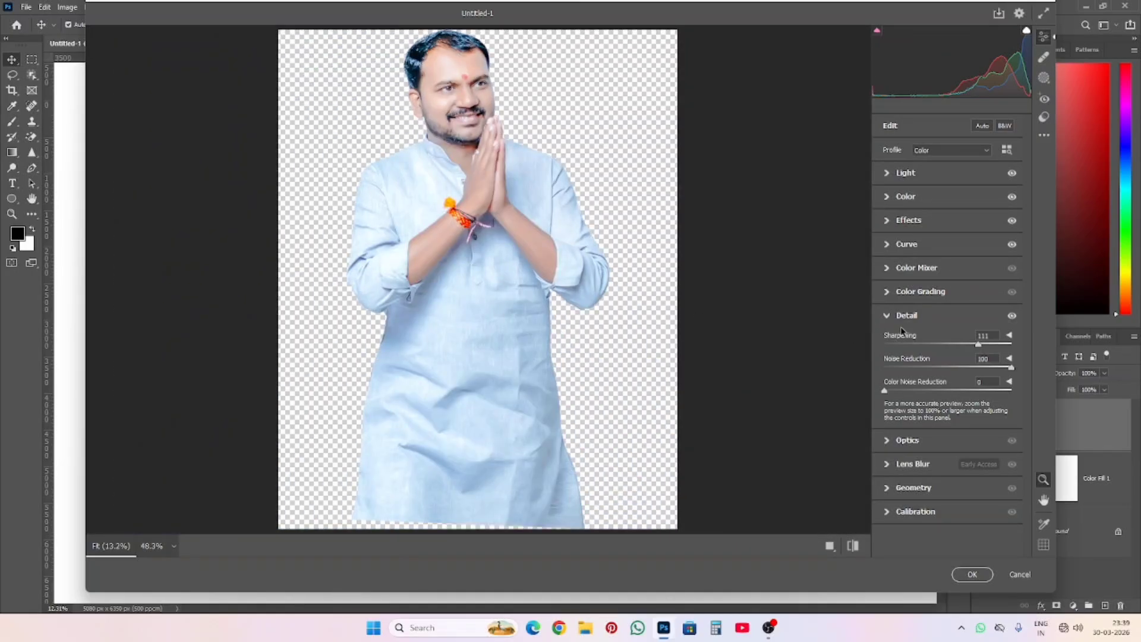
pyautogui.click(900, 320)
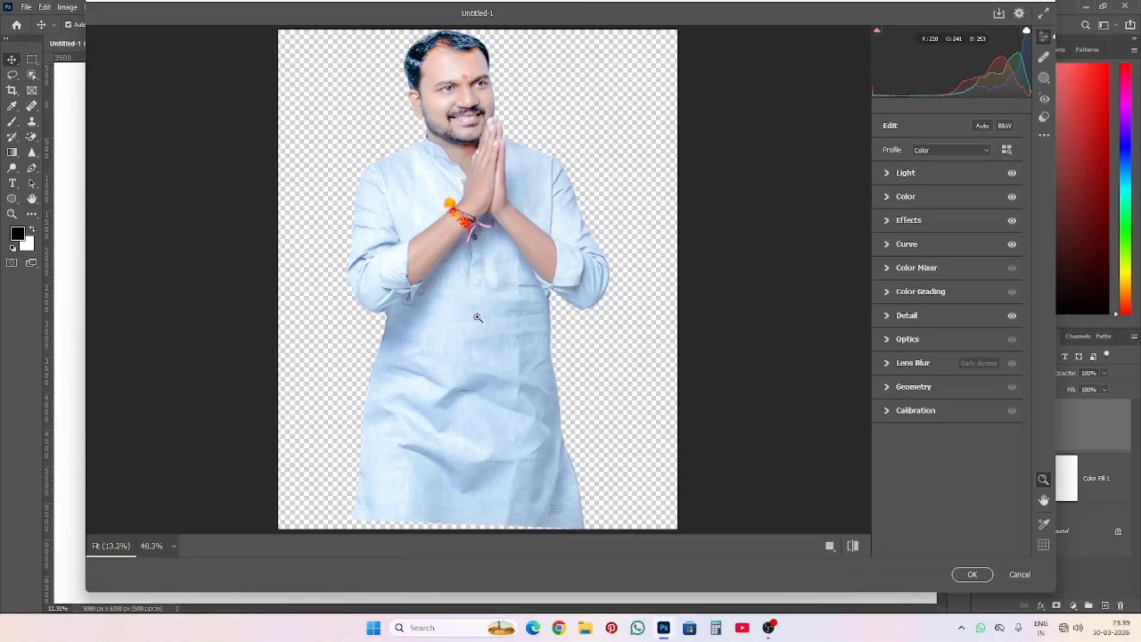
pyautogui.click(830, 547)
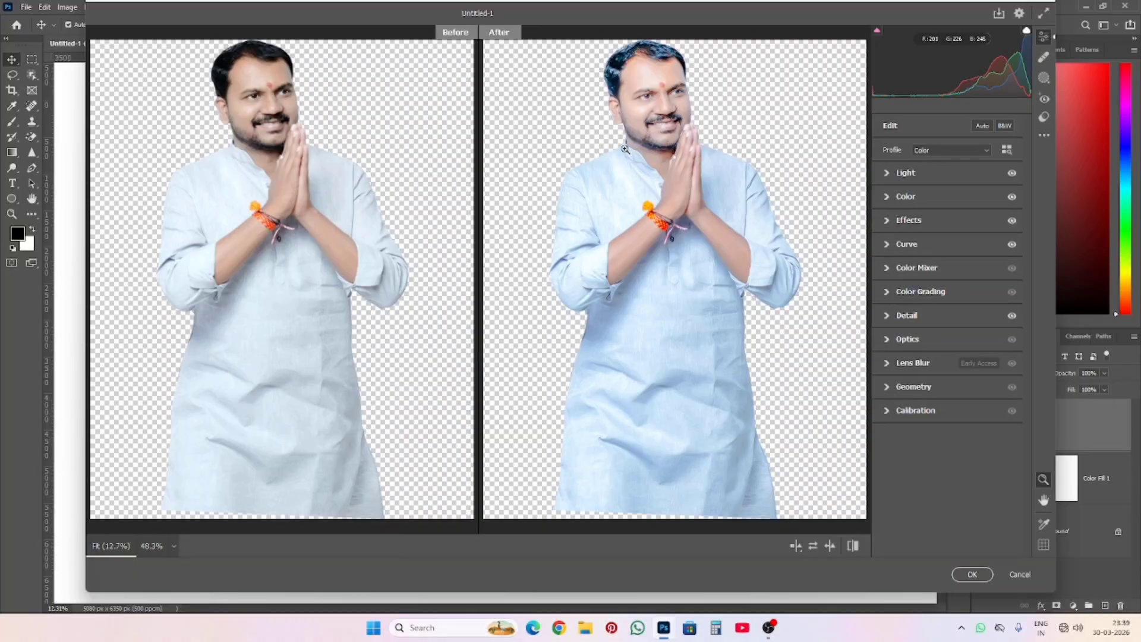
pyautogui.click(972, 574)
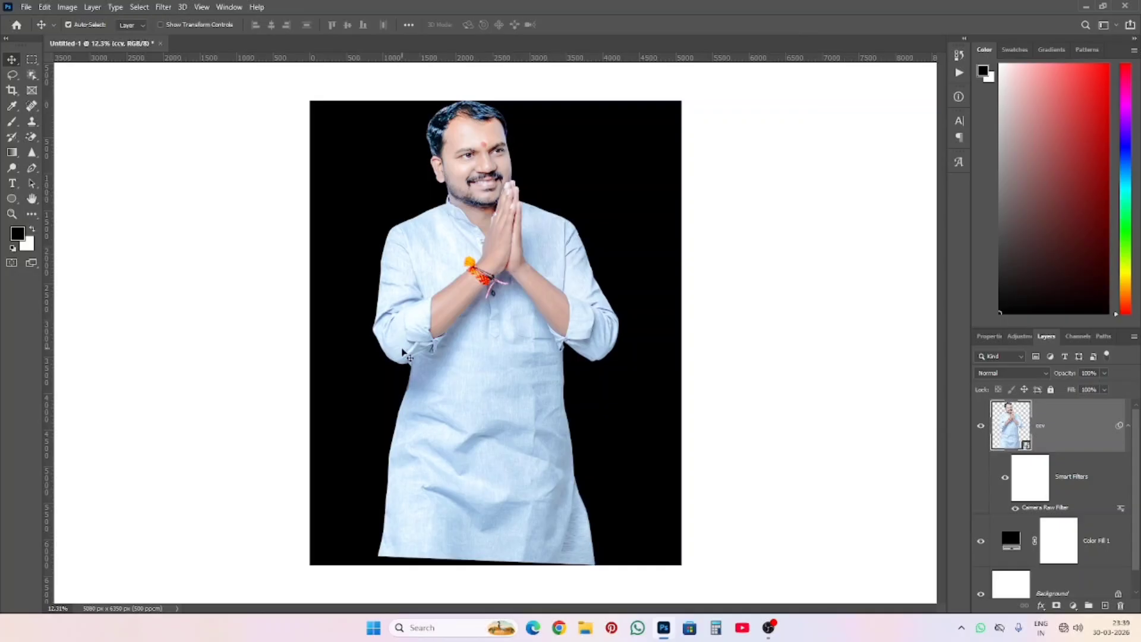
# Inspect the retouched portrait on the black canvas, switching its Smart Filters off and on again to compare with the original
pyautogui.scroll(5, 514, 226)
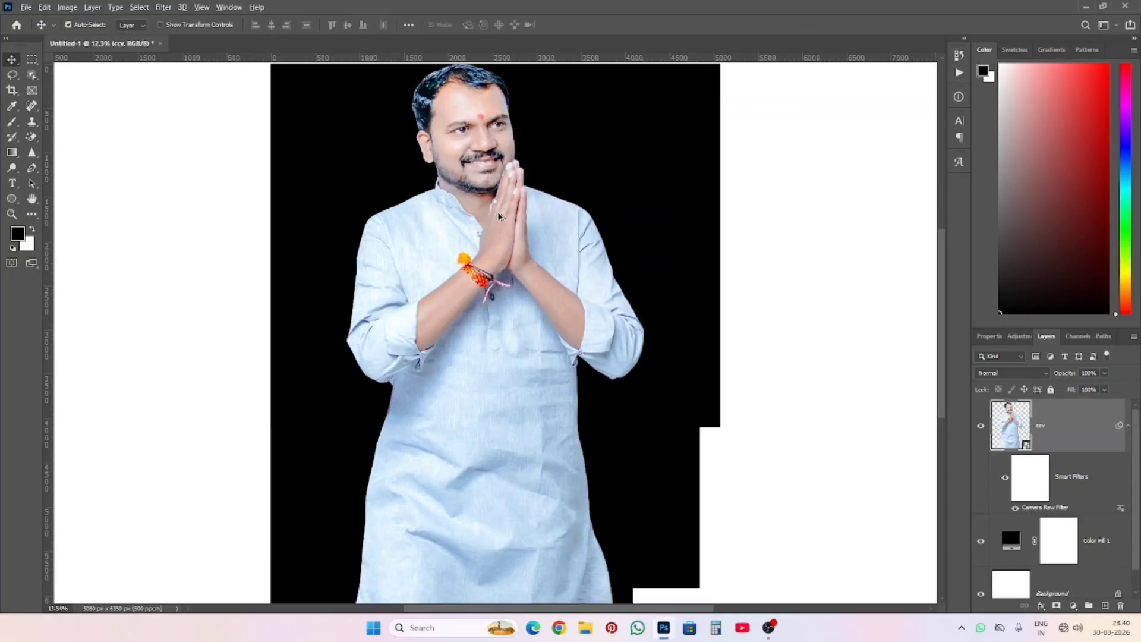
pyautogui.scroll(1, 469, 195)
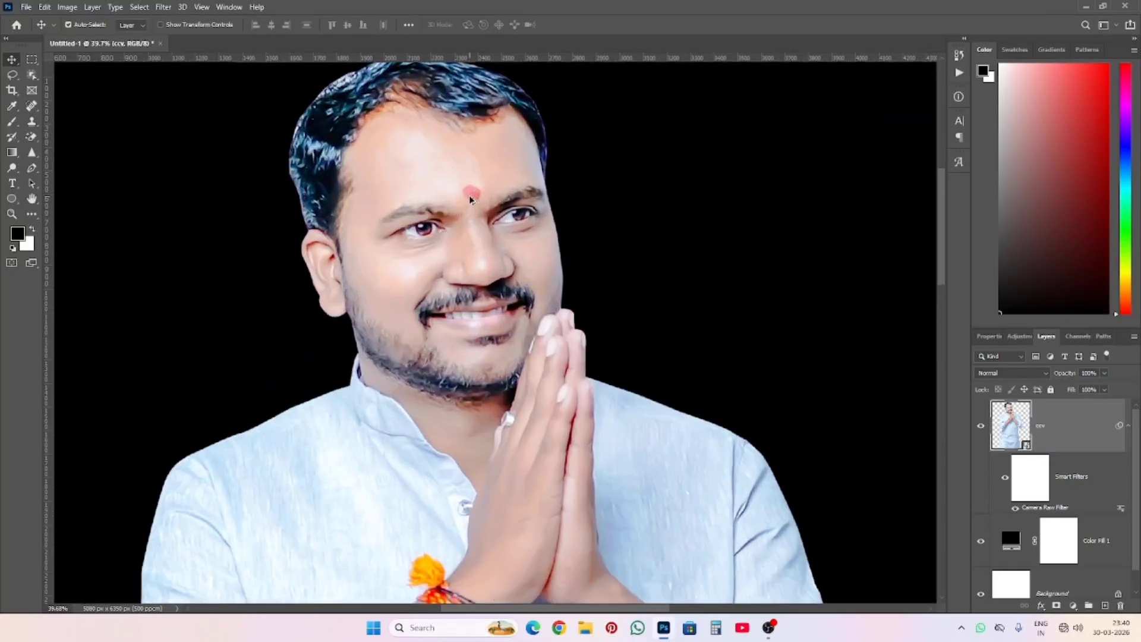
pyautogui.scroll(-5, 469, 195)
pyautogui.scroll(2, 470, 206)
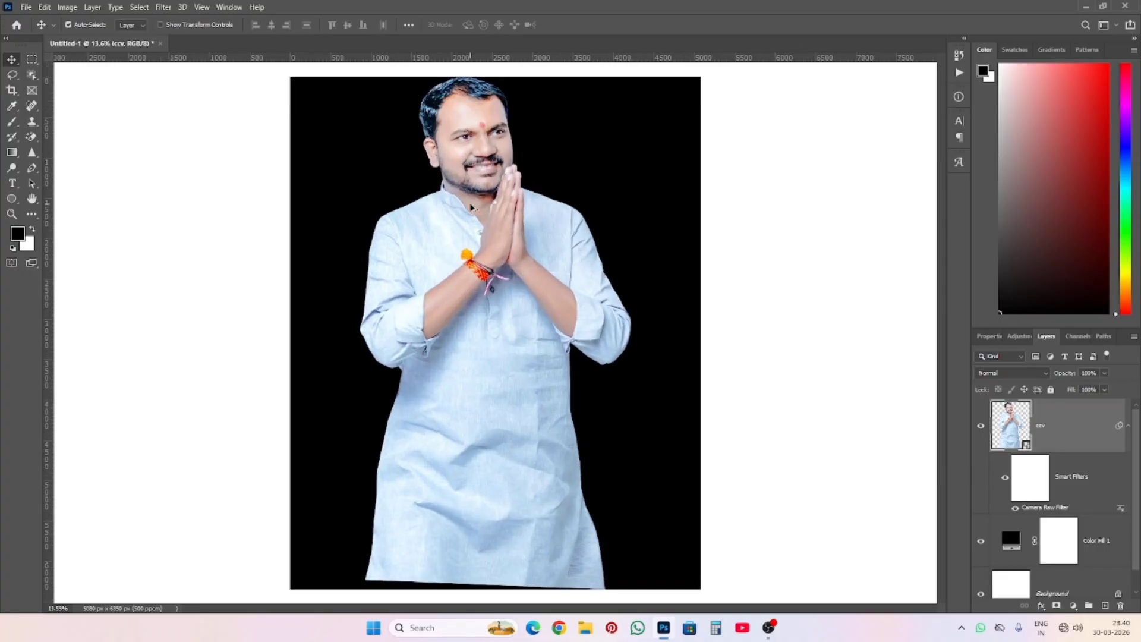
pyautogui.click(1005, 480)
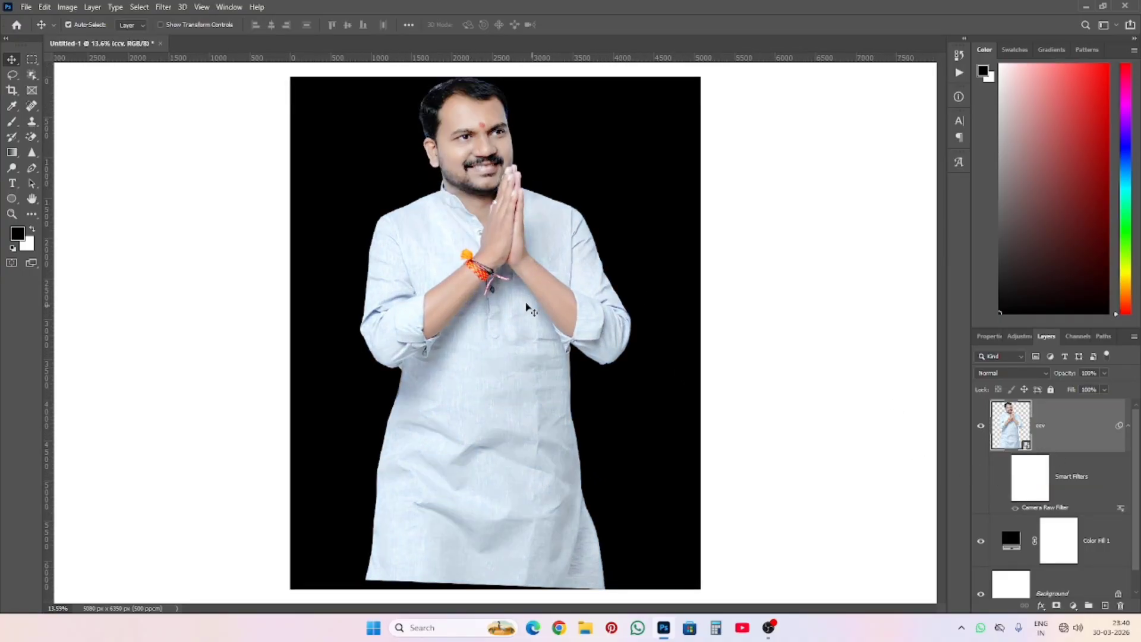
pyautogui.scroll(2, 470, 196)
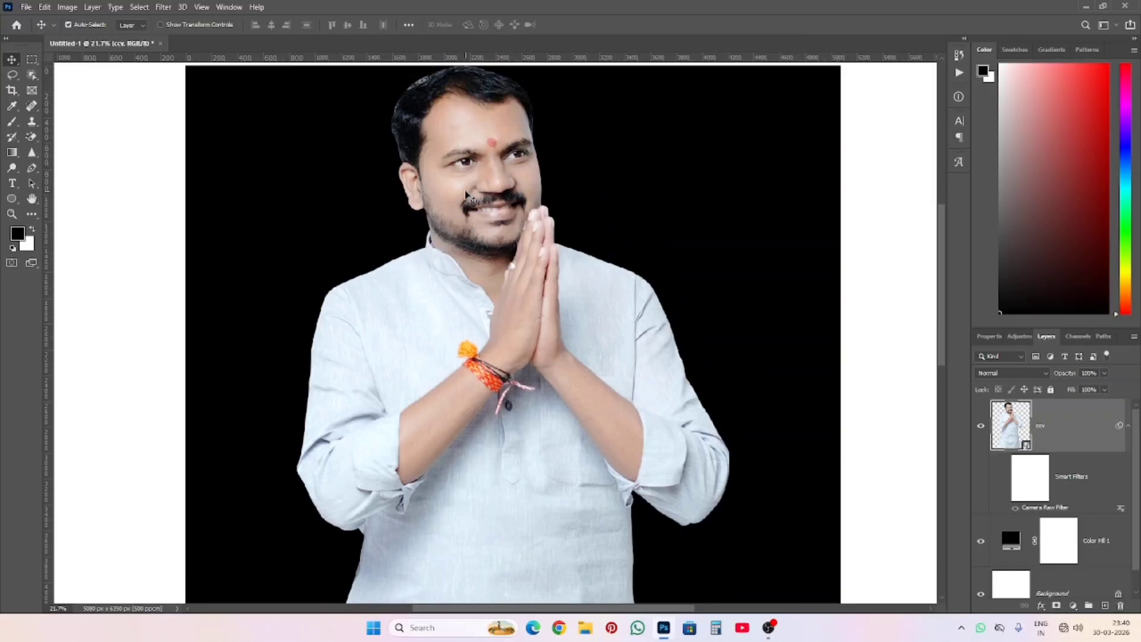
pyautogui.click(1006, 478)
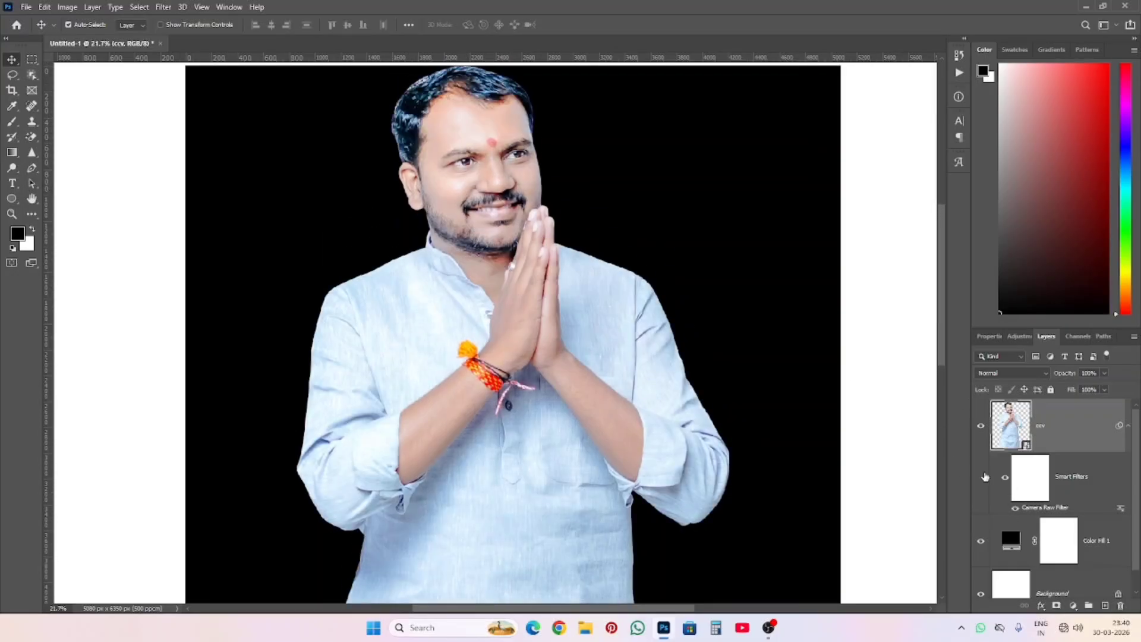
pyautogui.scroll(-1, 434, 266)
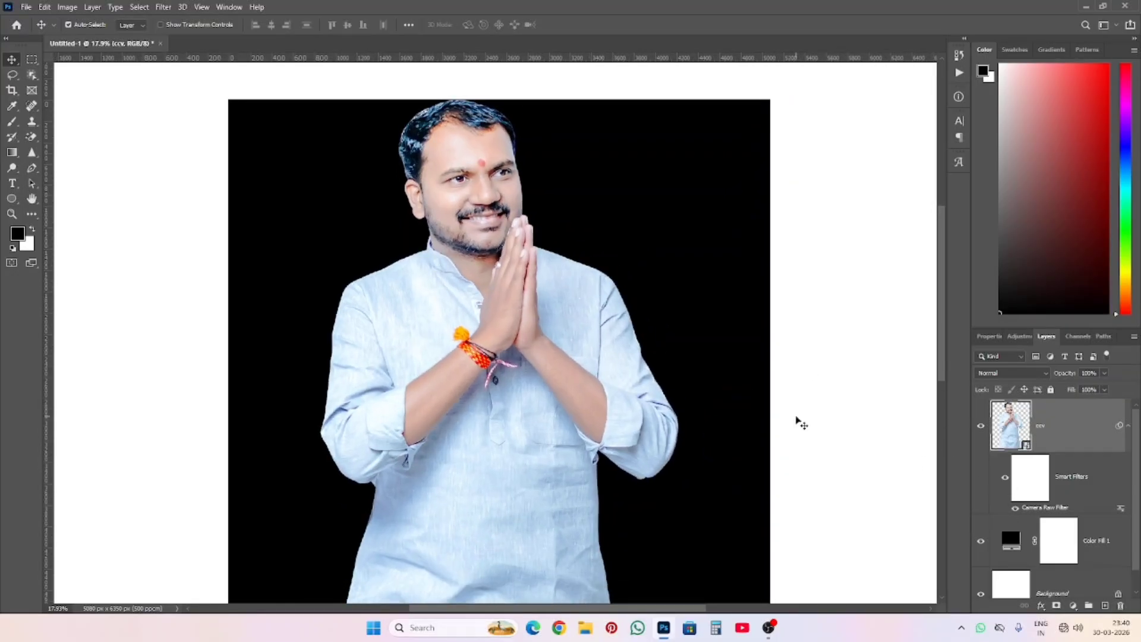
pyautogui.scroll(-2, 632, 315)
pyautogui.scroll(1, 595, 318)
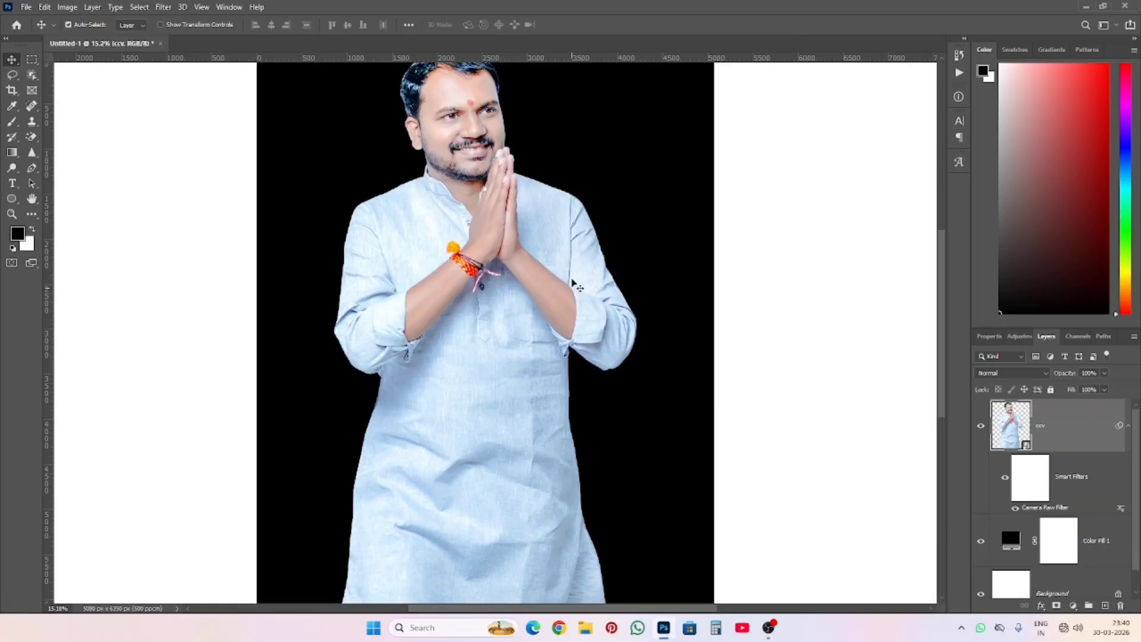
pyautogui.scroll(1, 574, 281)
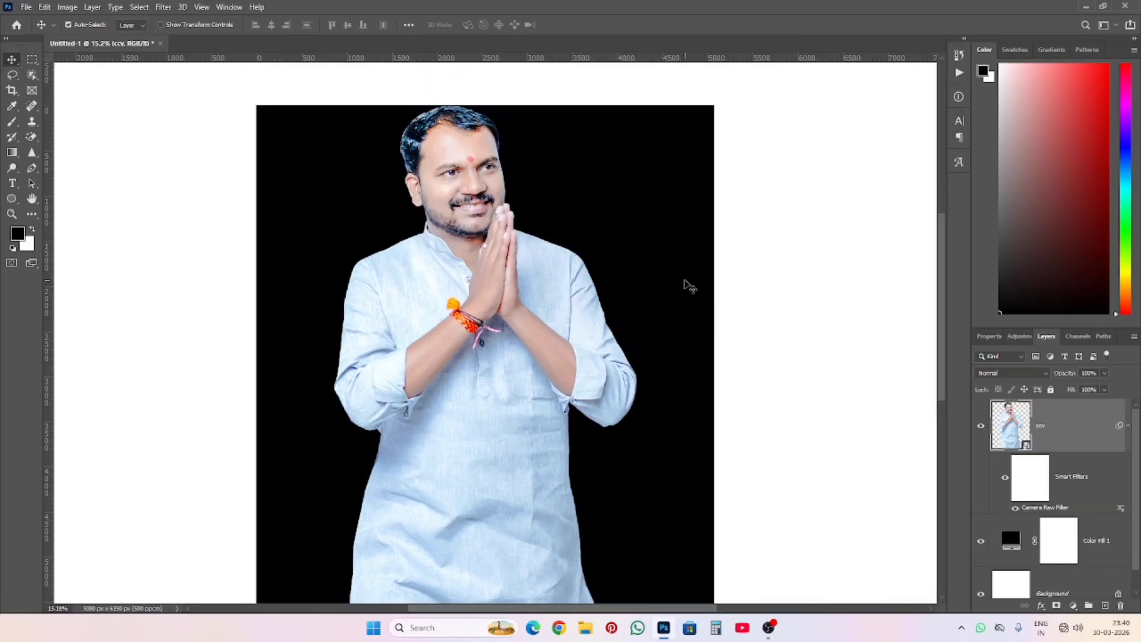